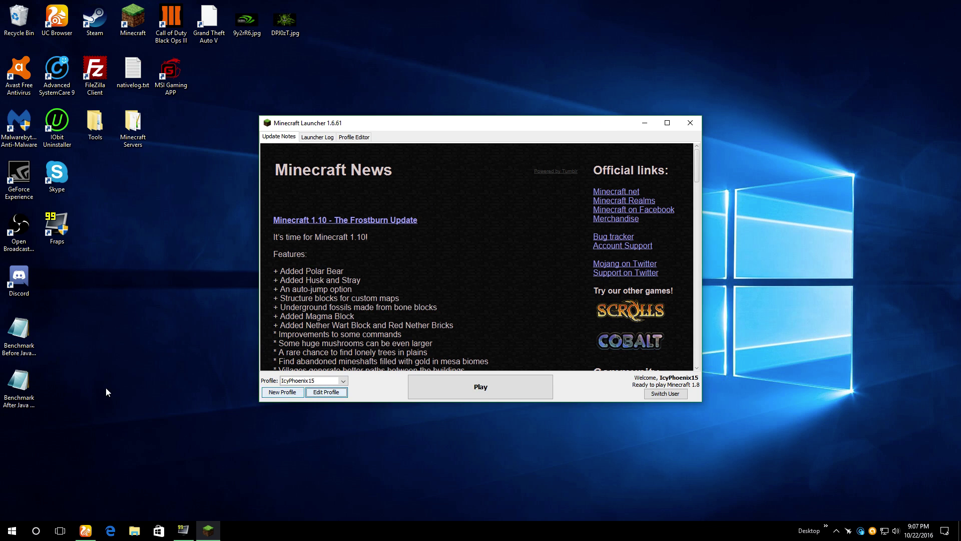
Drag the Before and After benchmark CSV files next to each other on the desktop.
{"action": "left_click", "coordinate": [25, 344]}
{"action": "left_click_drag", "start_coordinate": [25, 344], "coordinate": [94, 330]}
{"action": "left_click_drag", "start_coordinate": [19, 386], "coordinate": [133, 333]}
{"action": "left_click", "coordinate": [109, 349]}
{"action": "left_click", "coordinate": [132, 335]}
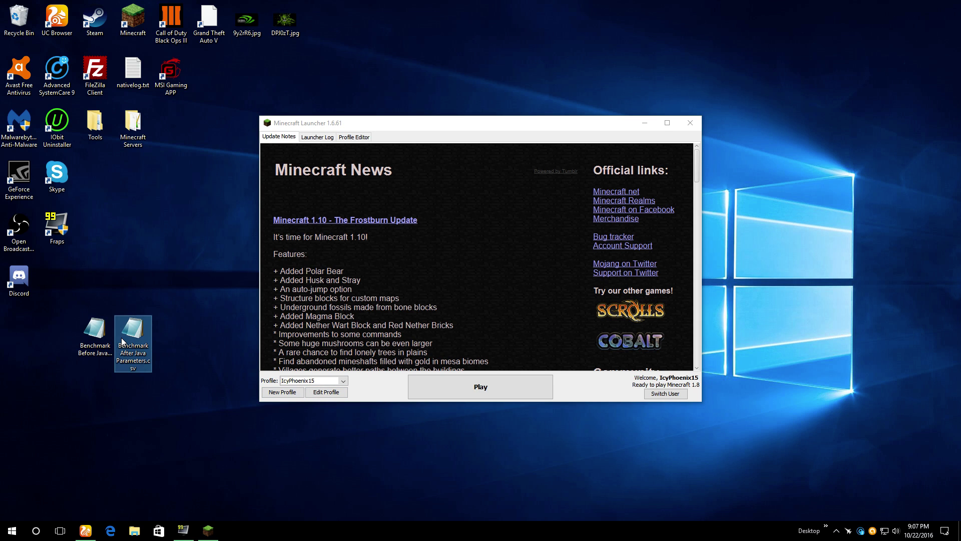
Skim the opening of the JVM arguments forum post, then minimize UC Browser back to the launcher.
{"action": "left_click", "coordinate": [96, 535]}
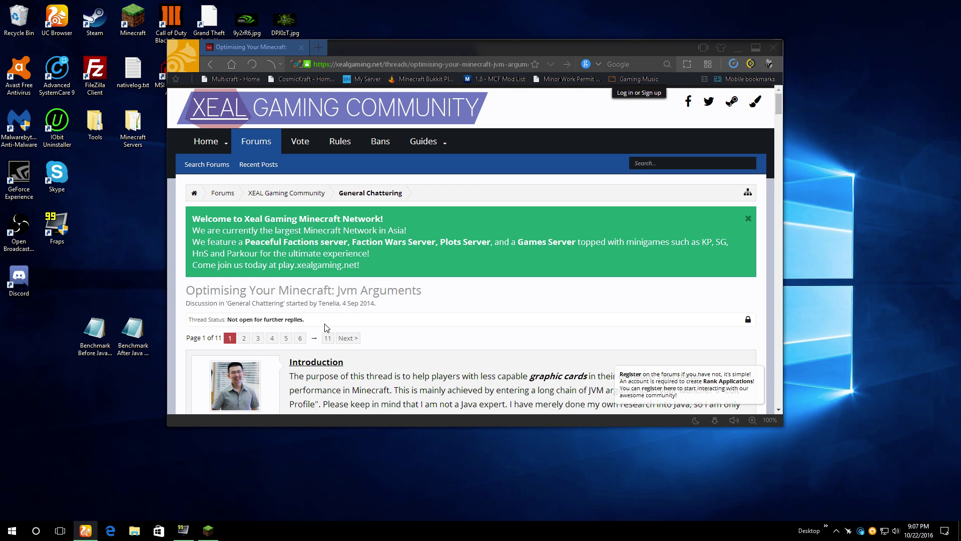
{"action": "scroll", "coordinate": [230, 332], "scroll_direction": "down", "scroll_amount": 2}
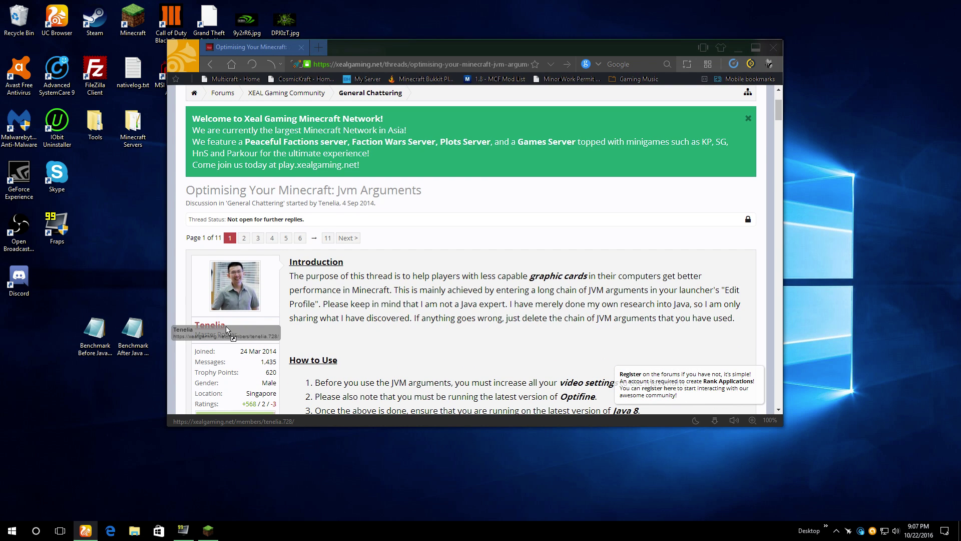
{"action": "middle_click", "coordinate": [210, 325]}
{"action": "left_click", "coordinate": [408, 48]}
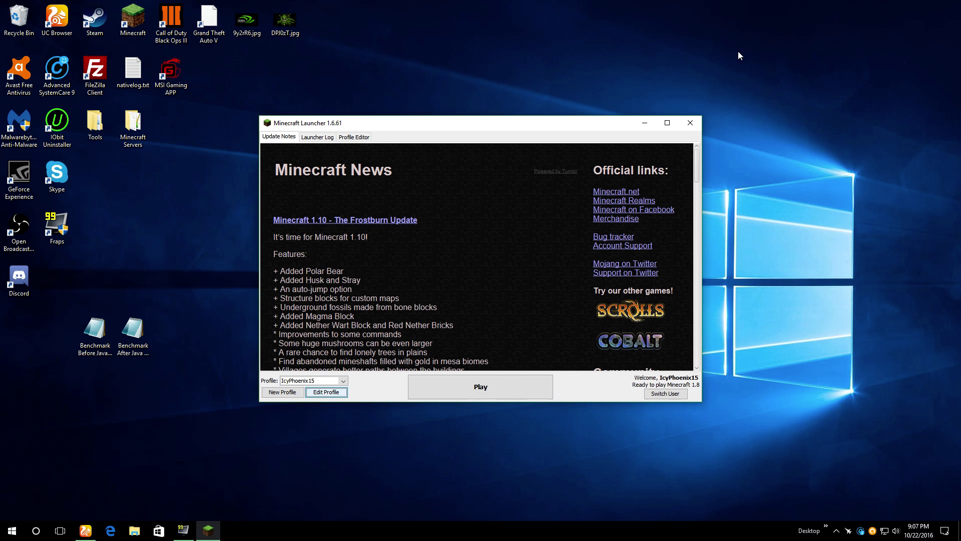
{"action": "left_click", "coordinate": [737, 48]}
{"action": "left_click", "coordinate": [95, 340]}
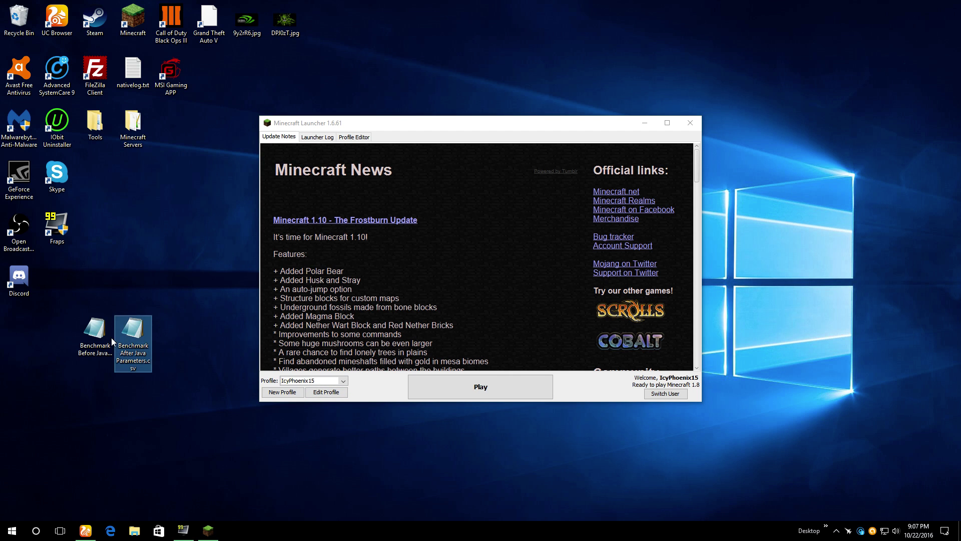
{"action": "double_click", "coordinate": [95, 342]}
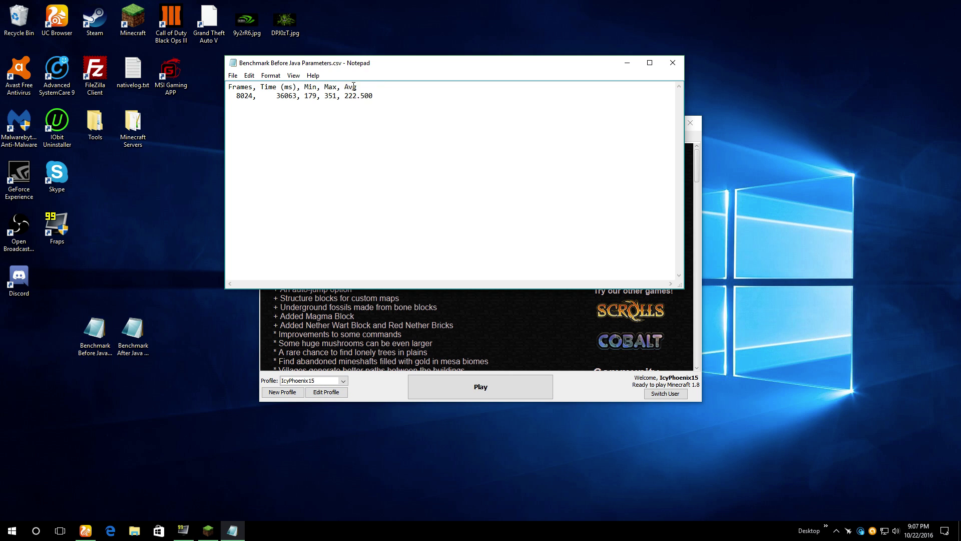
{"action": "left_click_drag", "start_coordinate": [373, 96], "coordinate": [346, 95]}
{"action": "key", "text": "Right"}
{"action": "double_click", "coordinate": [317, 96]}
{"action": "left_click", "coordinate": [337, 110]}
{"action": "left_click_drag", "start_coordinate": [338, 95], "coordinate": [324, 95]}
{"action": "left_click_drag", "start_coordinate": [340, 99], "coordinate": [358, 97]}
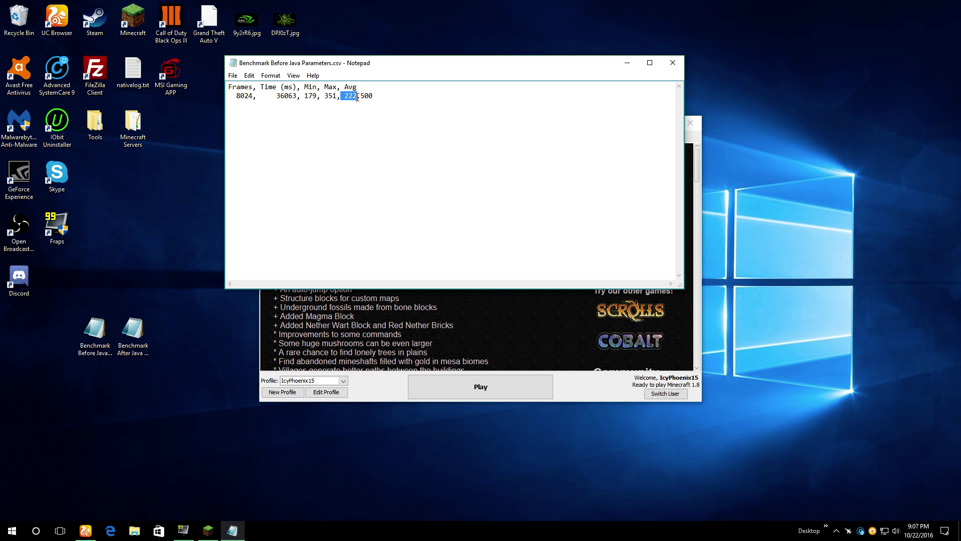
{"action": "left_click", "coordinate": [670, 63]}
{"action": "double_click", "coordinate": [146, 338]}
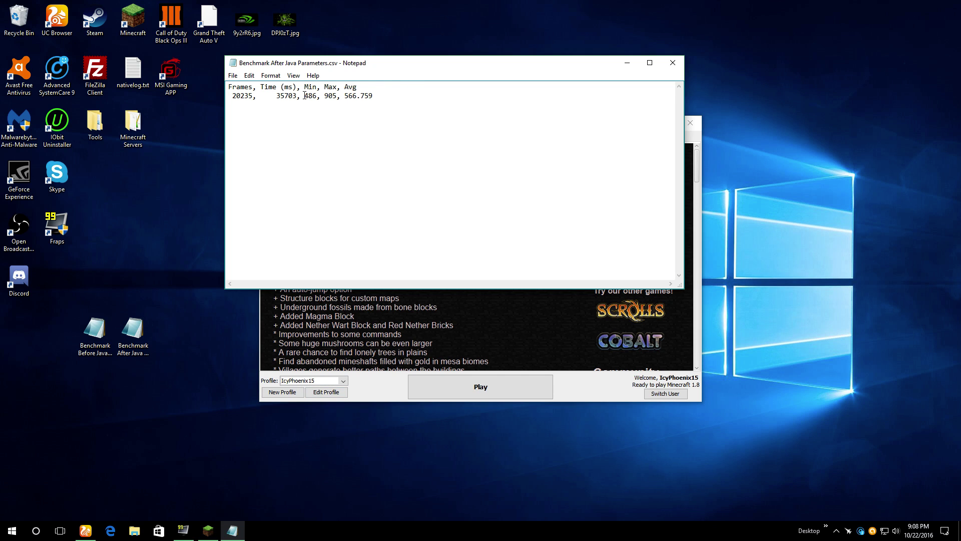
{"action": "left_click_drag", "start_coordinate": [305, 96], "coordinate": [318, 95]}
{"action": "left_click_drag", "start_coordinate": [325, 96], "coordinate": [357, 95]}
{"action": "left_click", "coordinate": [673, 62]}
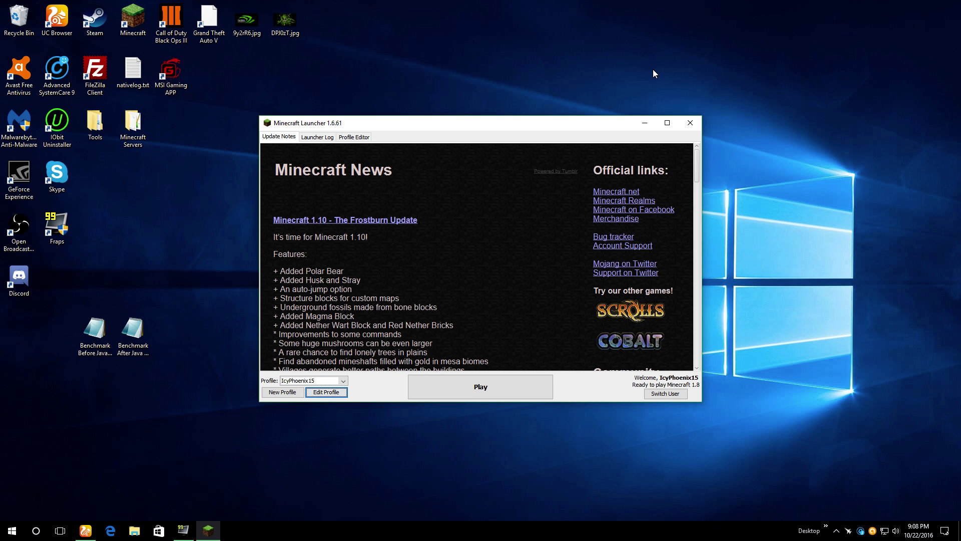
Scroll the forum post down to the recommended code blocks and highlight the 3GB argument block.
{"action": "left_click", "coordinate": [86, 530]}
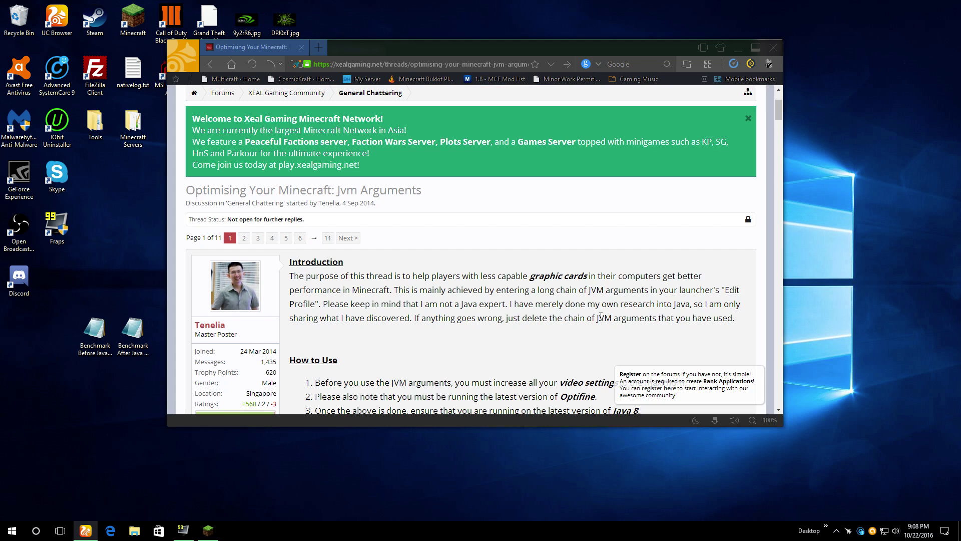
{"action": "scroll", "coordinate": [599, 316], "scroll_direction": "down", "scroll_amount": 2}
{"action": "left_click_drag", "start_coordinate": [373, 297], "coordinate": [578, 295]}
{"action": "left_click", "coordinate": [634, 299]}
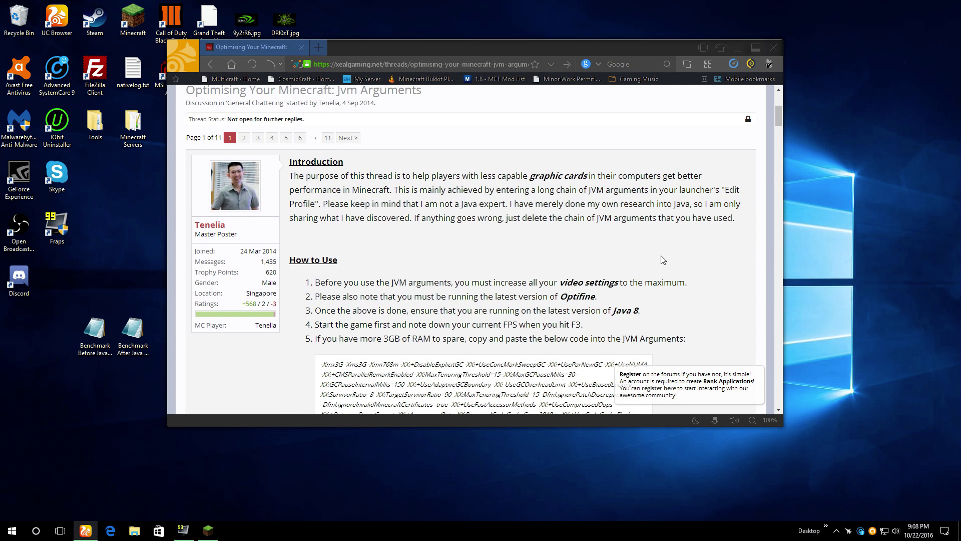
{"action": "scroll", "coordinate": [676, 214], "scroll_direction": "down", "scroll_amount": 1}
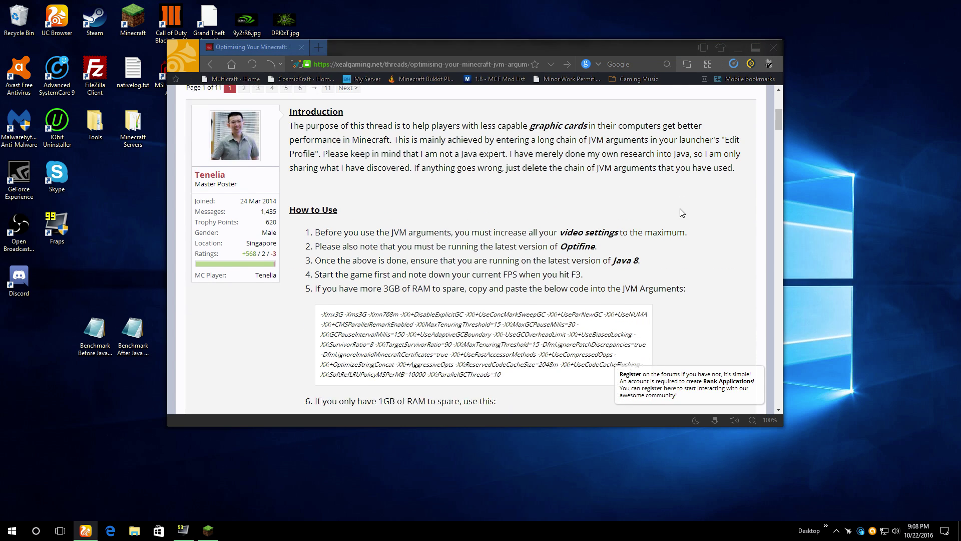
{"action": "left_click_drag", "start_coordinate": [503, 374], "coordinate": [319, 313]}
{"action": "left_click", "coordinate": [444, 274]}
Highlight the 1GB JVM argument block, then scroll back up the post.
{"action": "scroll", "coordinate": [445, 274], "scroll_direction": "down", "scroll_amount": 3}
{"action": "left_click_drag", "start_coordinate": [321, 276], "coordinate": [526, 336]}
{"action": "left_click", "coordinate": [542, 340]}
{"action": "scroll", "coordinate": [541, 340], "scroll_direction": "up", "scroll_amount": 2}
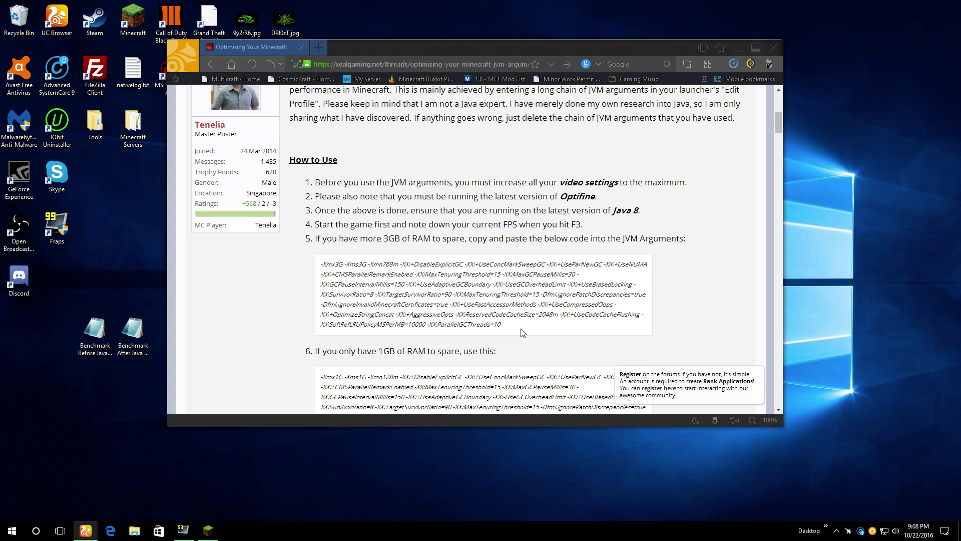
{"action": "scroll", "coordinate": [500, 339], "scroll_direction": "up", "scroll_amount": 6}
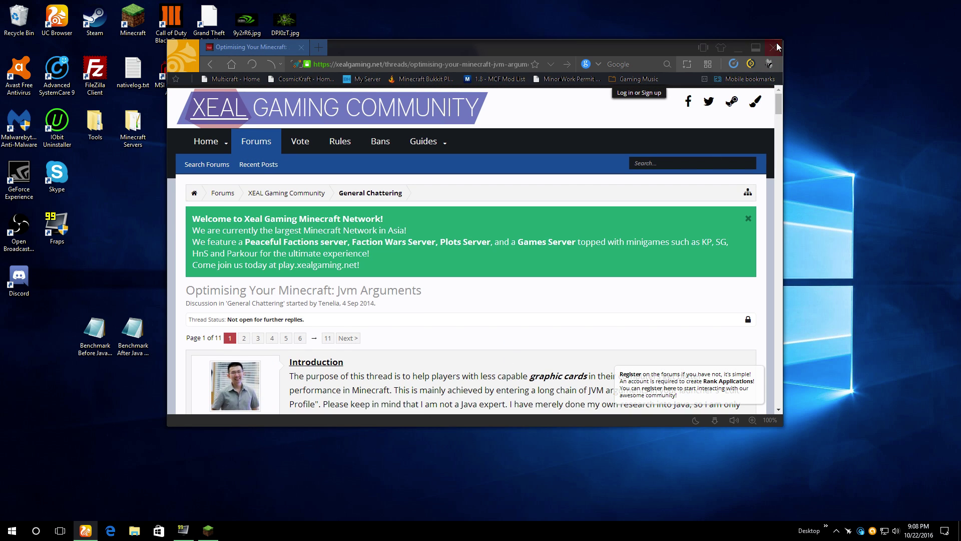
Paste the new arguments over the profile's -Xmx1G -Xms1G flags, save, and launch Minecraft 1.8.
{"action": "left_click", "coordinate": [738, 48]}
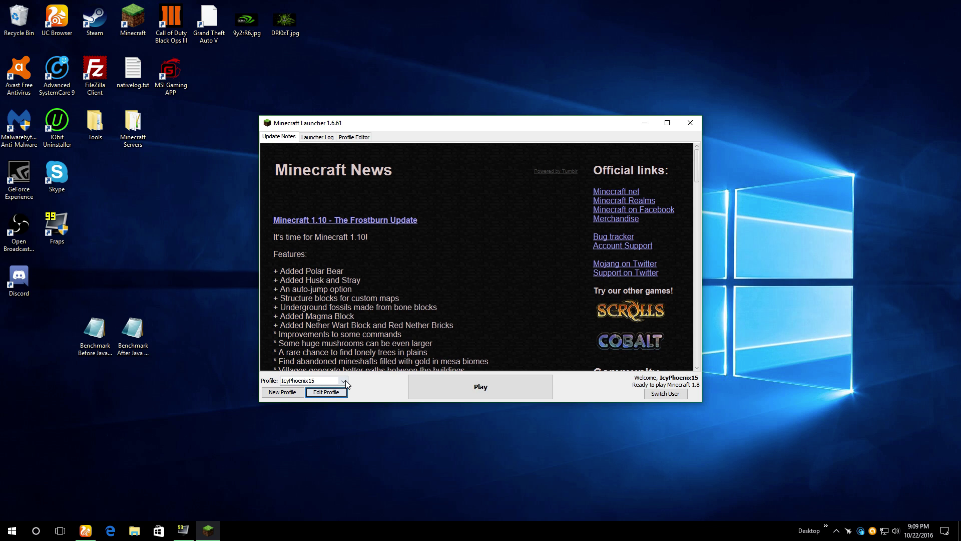
{"action": "left_click", "coordinate": [326, 392]}
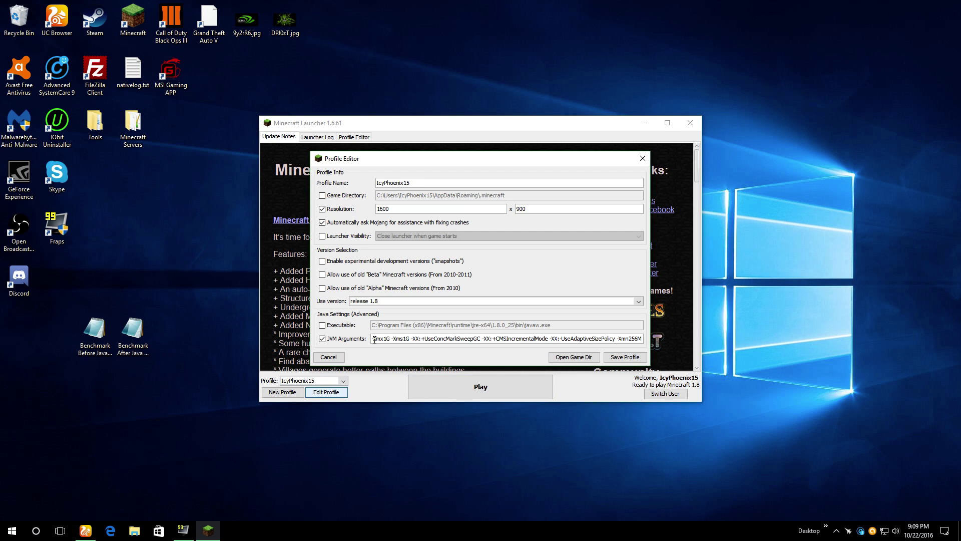
{"action": "left_click_drag", "start_coordinate": [373, 339], "coordinate": [646, 340]}
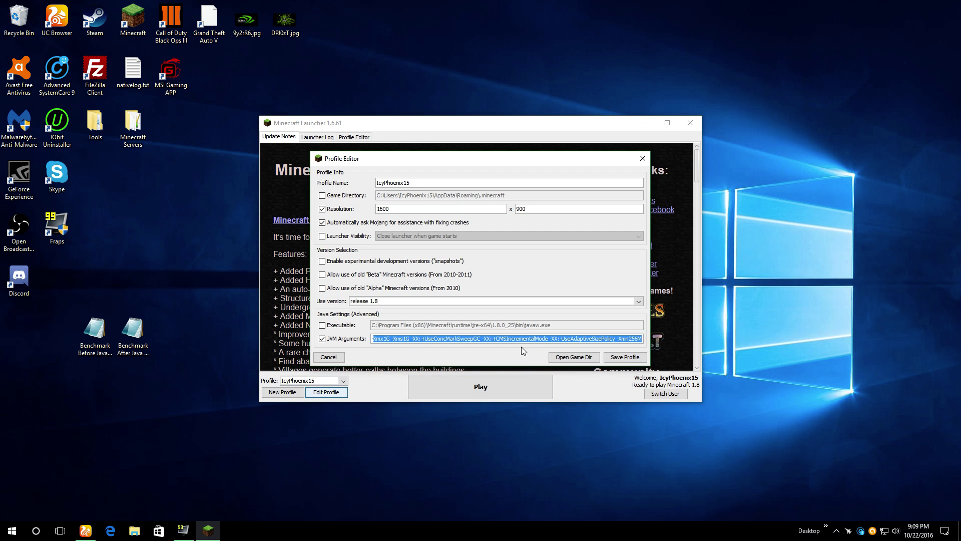
{"action": "left_click_drag", "start_coordinate": [373, 340], "coordinate": [410, 340]}
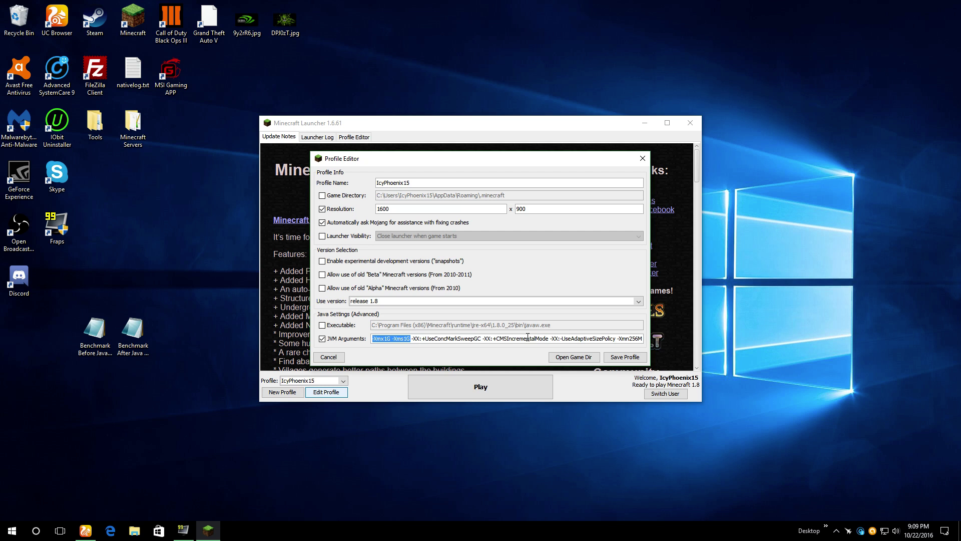
{"action": "key", "text": "ctrl+v"}
{"action": "left_click", "coordinate": [625, 357]}
{"action": "left_click", "coordinate": [509, 387]}
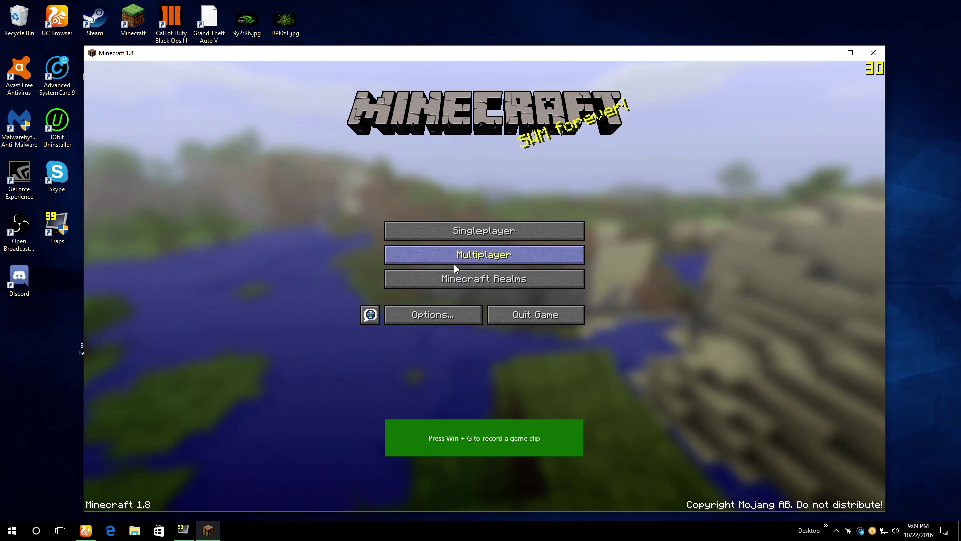
Load the Frame Benchmark singleplayer world, walk to the rails, and hide the F3 debug overlay.
{"action": "left_click", "coordinate": [471, 235]}
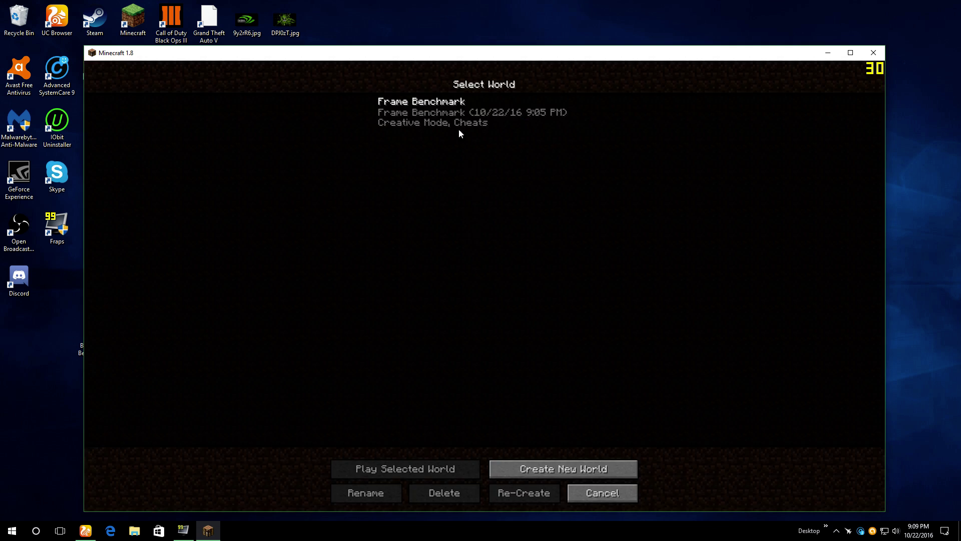
{"action": "double_click", "coordinate": [446, 112]}
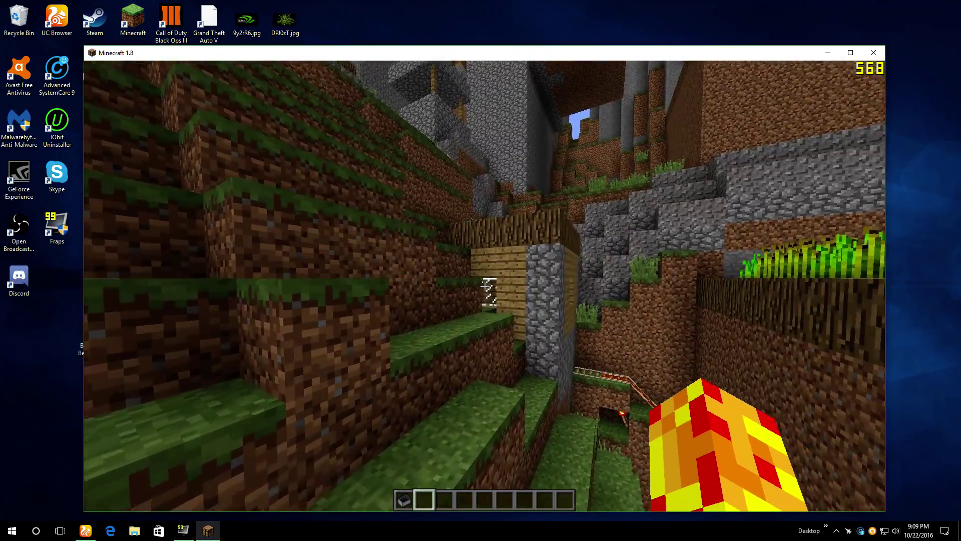
{"action": "key", "text": "t"}
{"action": "key", "text": "Escape"}
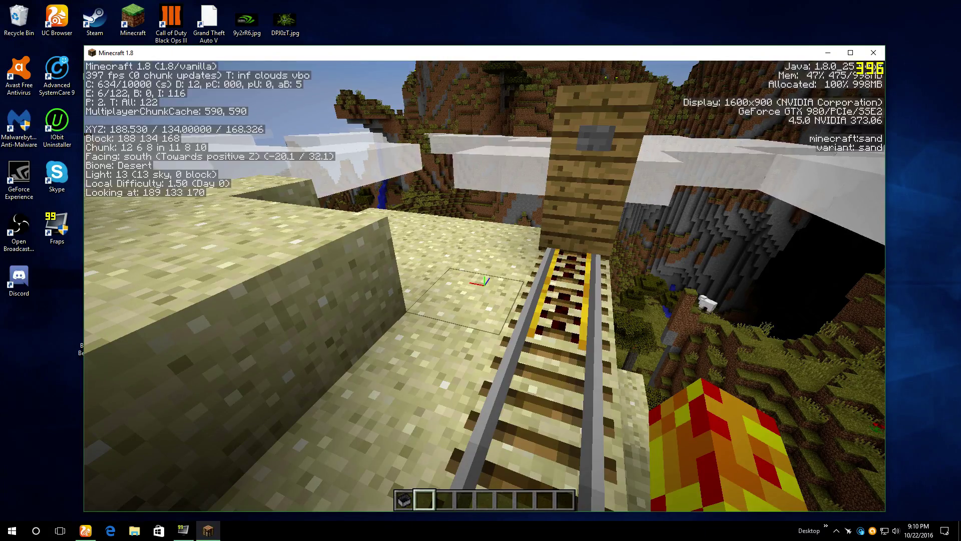
{"action": "key", "text": "F3"}
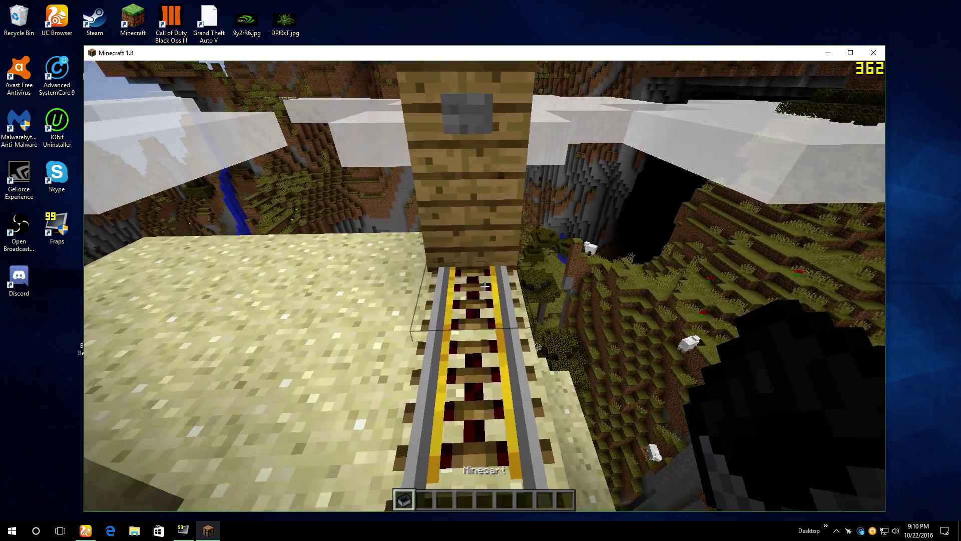
Place a minecart on the rail and climb in to ride the track.
{"action": "key", "text": "1"}
{"action": "right_click", "coordinate": [484, 286]}
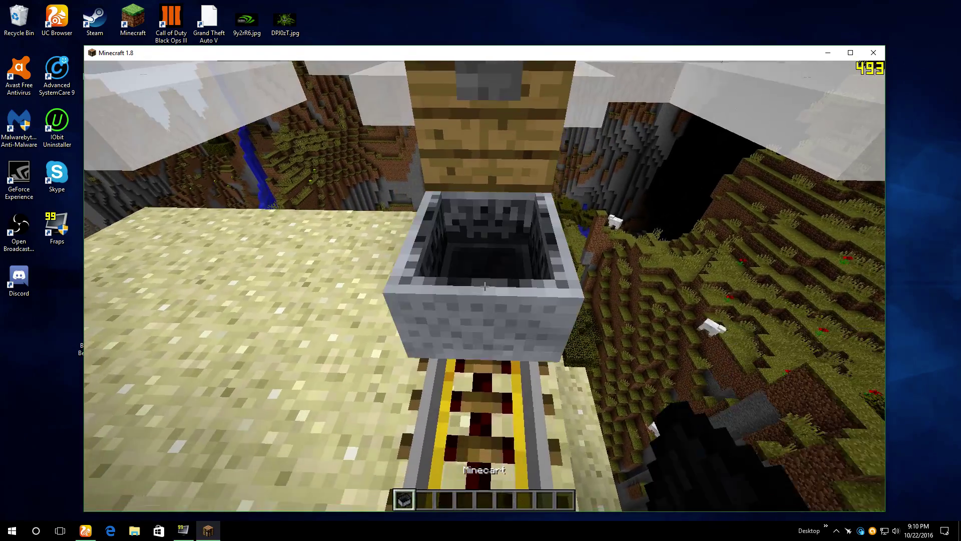
{"action": "key", "text": "2"}
{"action": "key", "text": "e"}
{"action": "key", "text": "e"}
{"action": "right_click", "coordinate": [485, 286]}
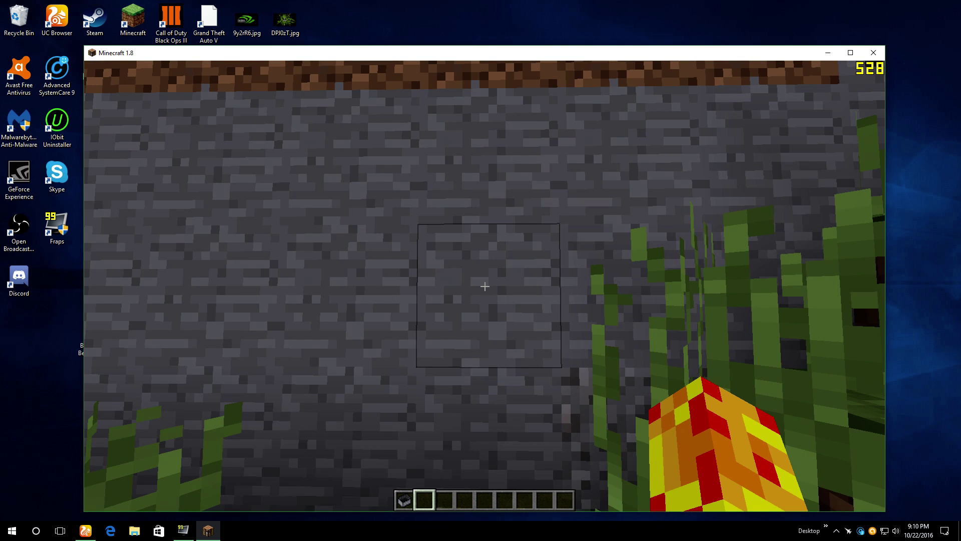
Copy the javaw benchmark CSV from Videos\Fraps\Benchmarks to the desktop and open it.
{"action": "key", "text": "t"}
{"action": "left_click", "coordinate": [134, 530]}
{"action": "left_click", "coordinate": [625, 247]}
{"action": "double_click", "coordinate": [625, 246]}
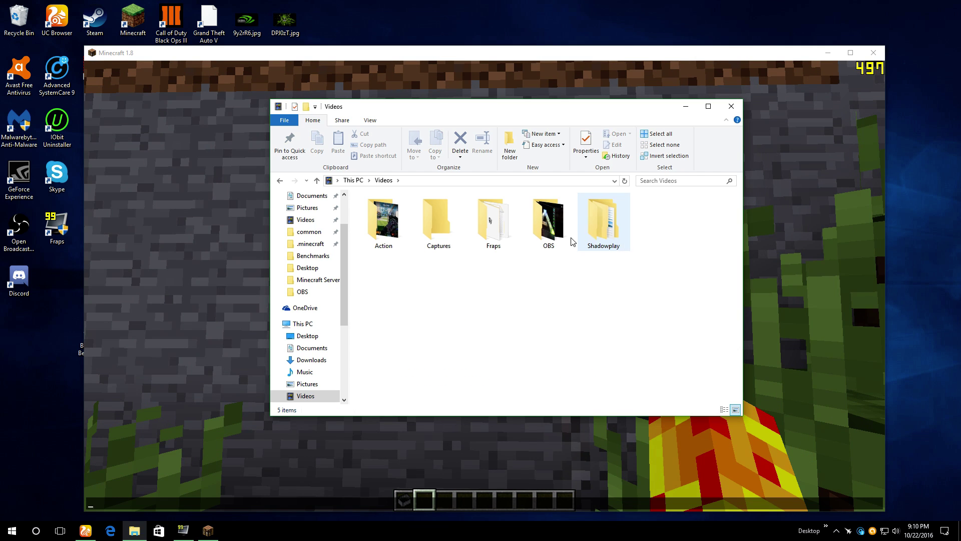
{"action": "double_click", "coordinate": [493, 233]}
{"action": "double_click", "coordinate": [383, 232]}
{"action": "left_click_drag", "start_coordinate": [439, 230], "coordinate": [35, 356]}
{"action": "double_click", "coordinate": [33, 355]}
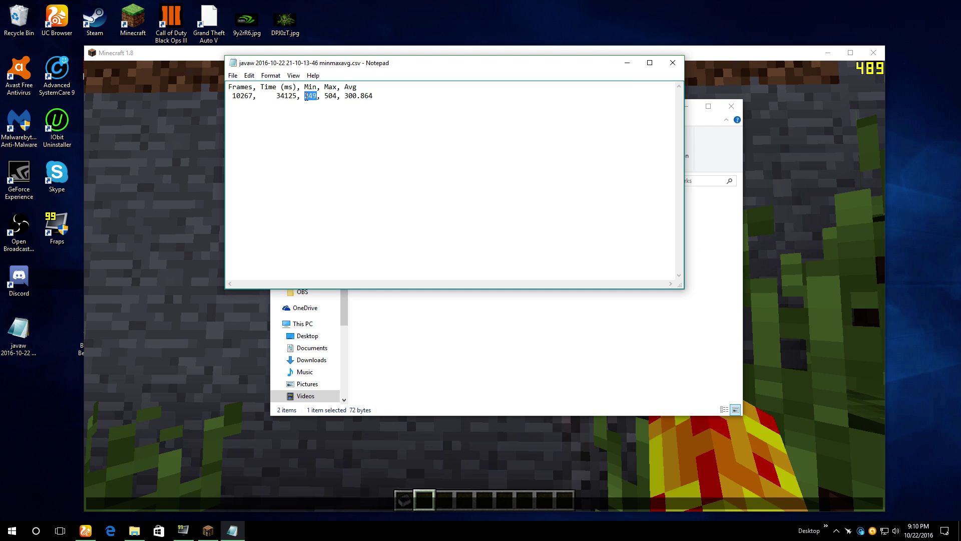
Check the average and 504 maximum FPS, close the Benchmarks folder, and shrink the Notepad window.
{"action": "left_click_drag", "start_coordinate": [345, 95], "coordinate": [357, 94]}
{"action": "double_click", "coordinate": [329, 96]}
{"action": "left_click", "coordinate": [407, 100]}
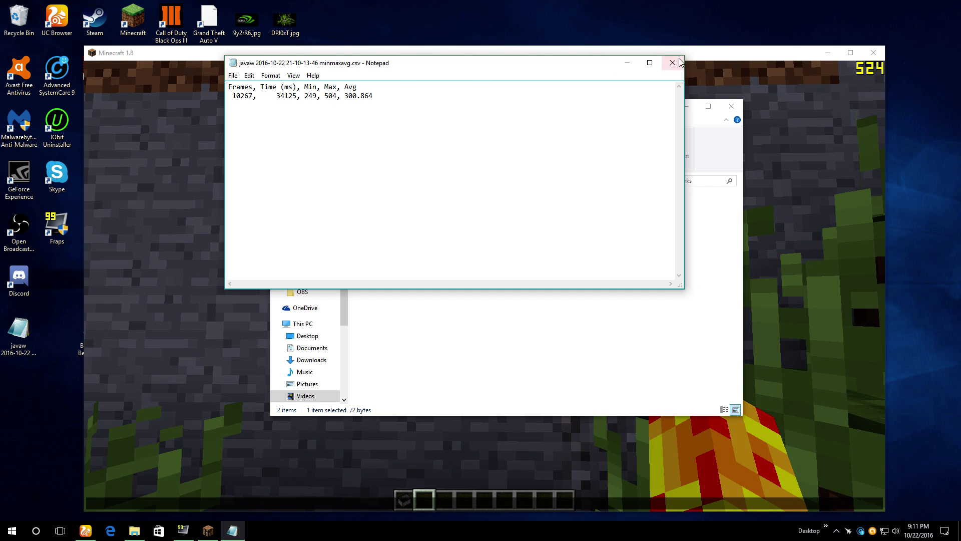
{"action": "left_click_drag", "start_coordinate": [588, 69], "coordinate": [373, 30]}
{"action": "left_click", "coordinate": [737, 112]}
{"action": "left_click", "coordinate": [731, 107]}
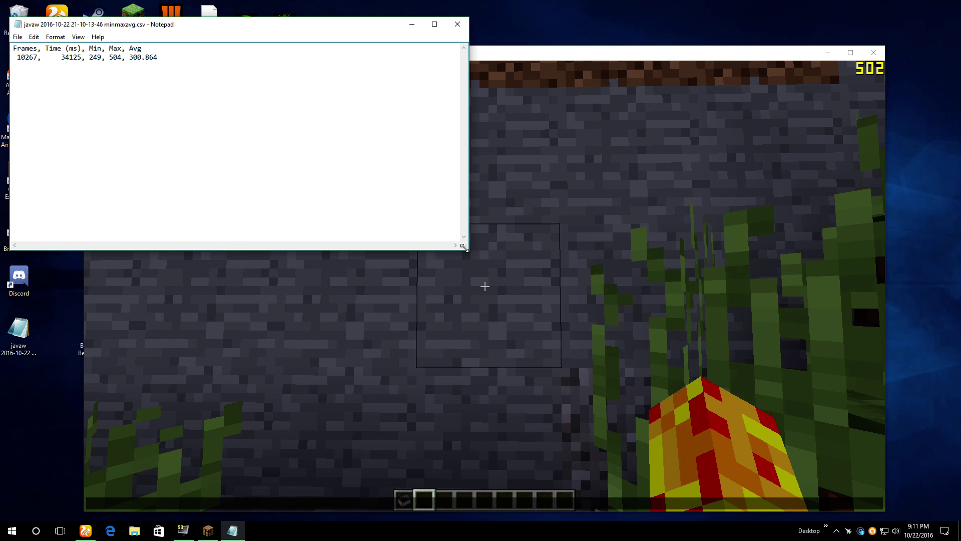
{"action": "left_click_drag", "start_coordinate": [464, 247], "coordinate": [176, 77]}
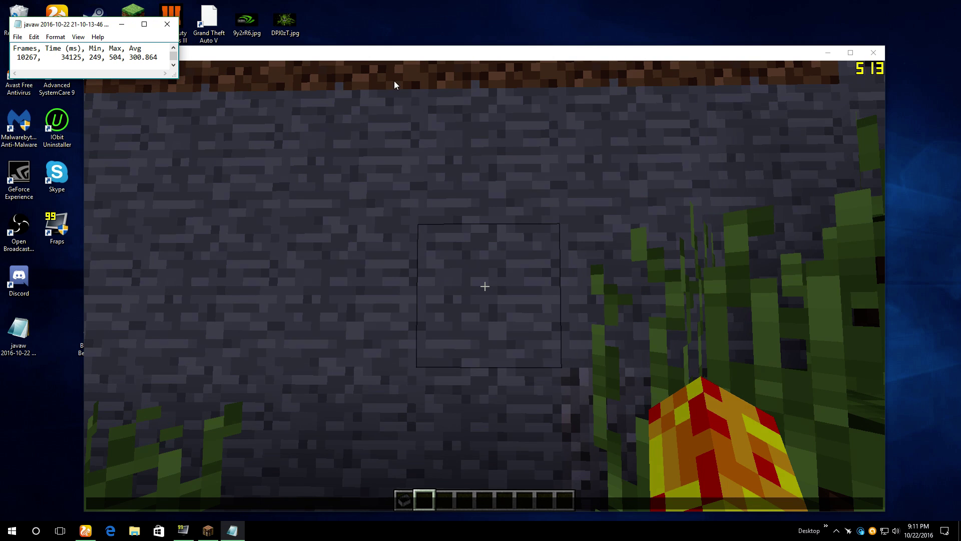
Close the Minecraft game window.
{"action": "left_click", "coordinate": [770, 51]}
{"action": "mouse_move", "coordinate": [214, 537]}
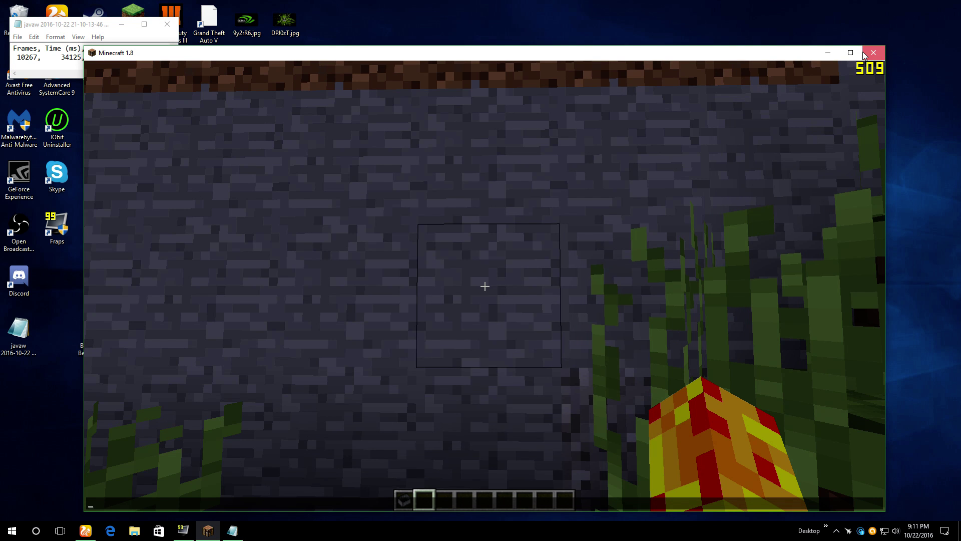
{"action": "left_click", "coordinate": [863, 54]}
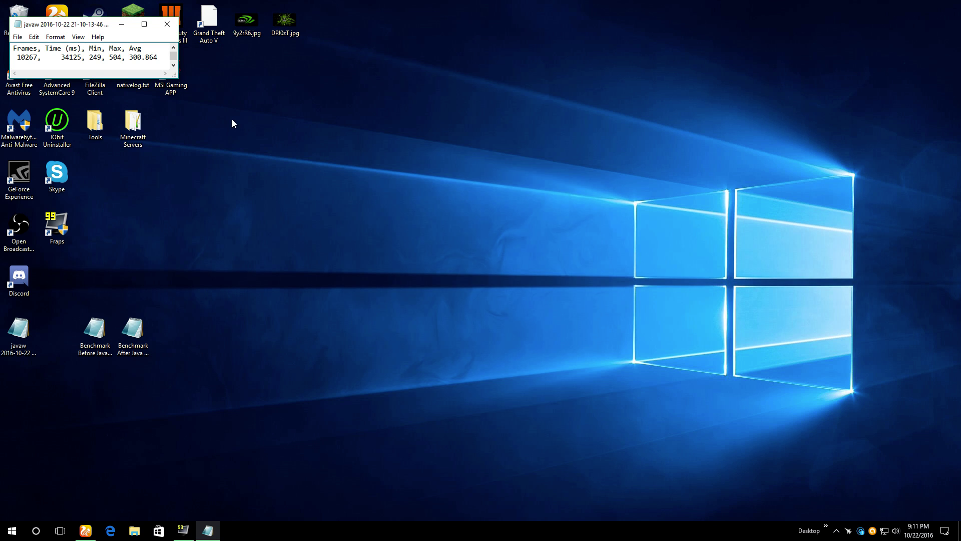
Start Minecraft Launcher and select the Forge 1.8 profile.
{"action": "double_click", "coordinate": [133, 13]}
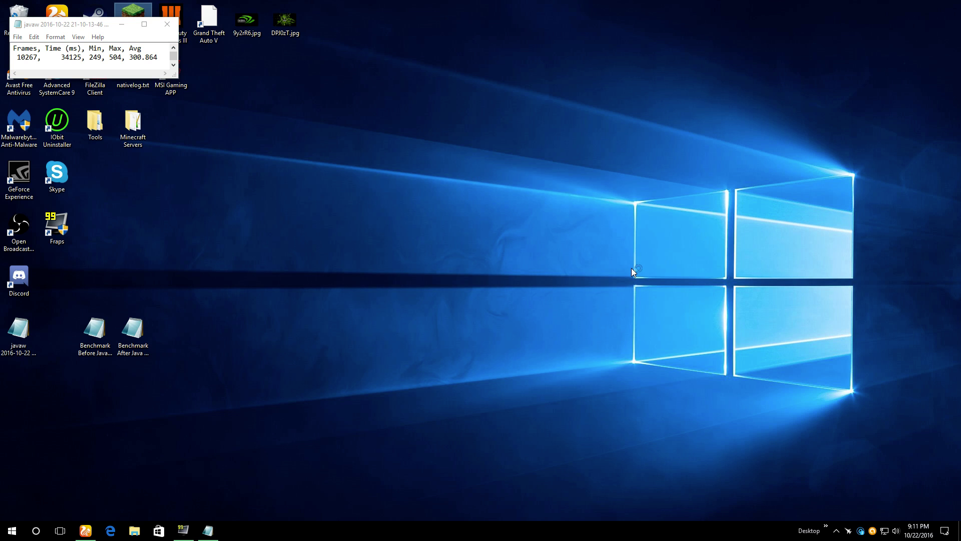
{"action": "left_click", "coordinate": [321, 381]}
{"action": "left_click", "coordinate": [318, 390]}
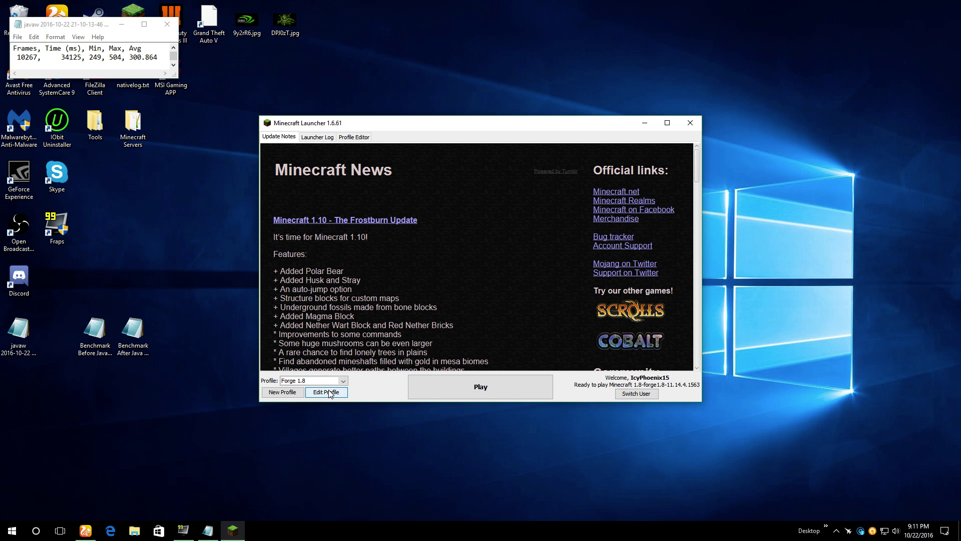
Inspect the OptiFine jar in the .minecraft mods folder, then close Explorer.
{"action": "right_click", "coordinate": [134, 530]}
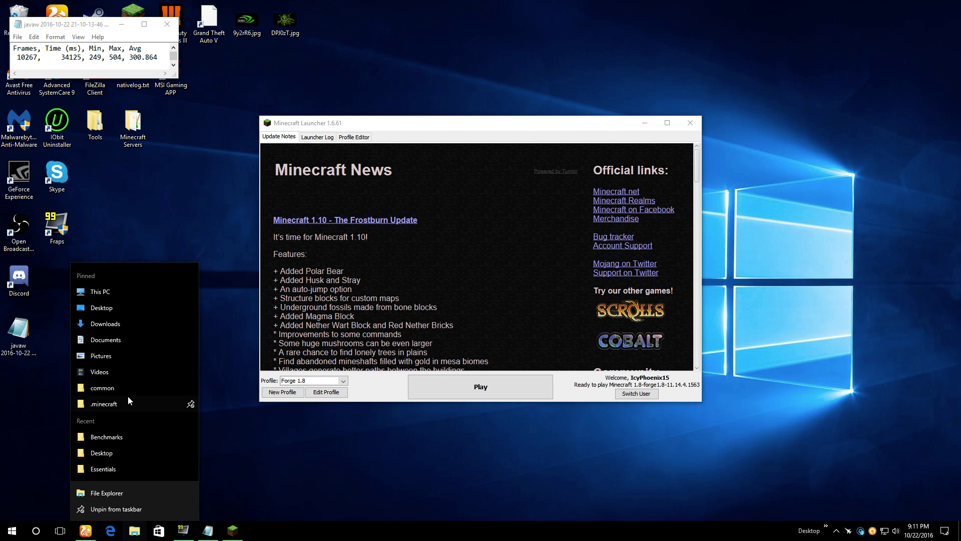
{"action": "left_click", "coordinate": [129, 403]}
{"action": "double_click", "coordinate": [391, 254]}
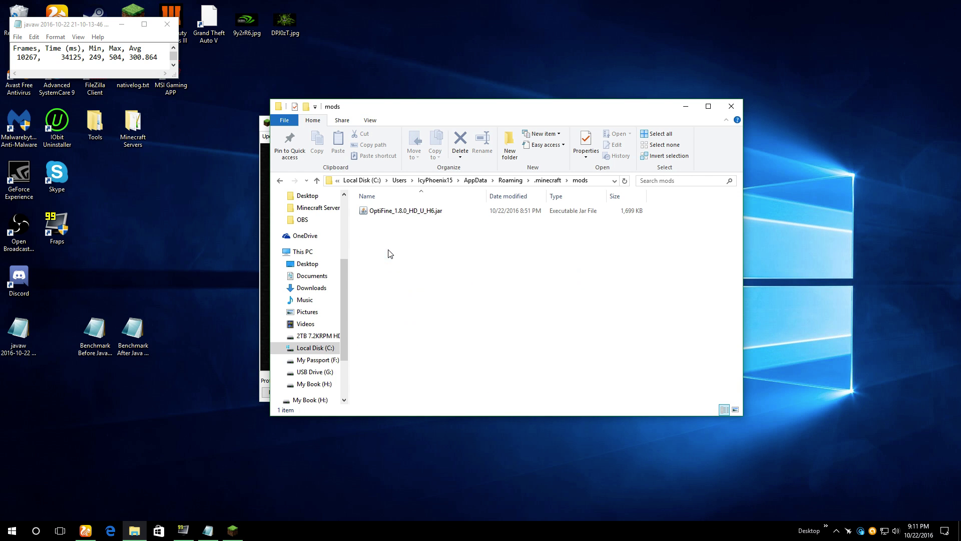
{"action": "left_click_drag", "start_coordinate": [463, 229], "coordinate": [394, 201]}
{"action": "left_click", "coordinate": [568, 231]}
{"action": "left_click", "coordinate": [731, 106]}
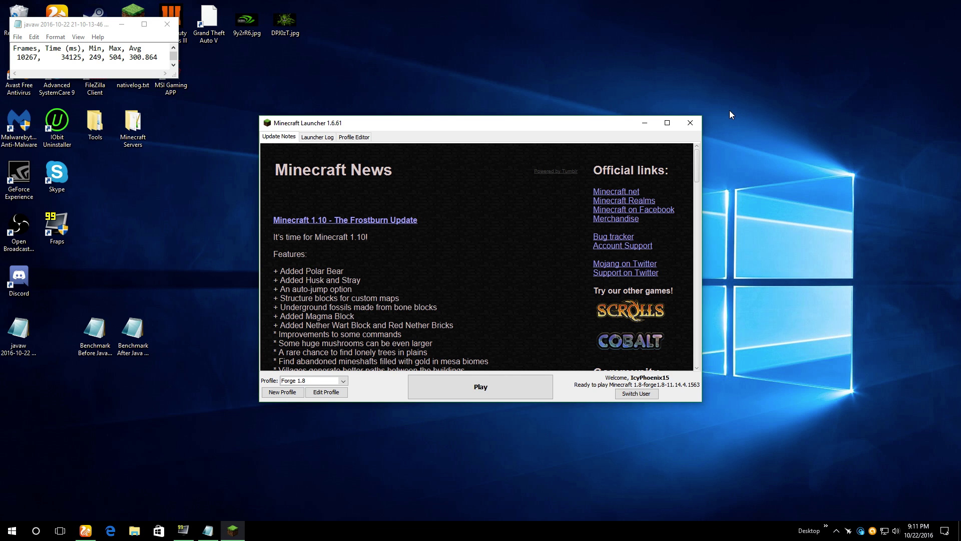
Open the Forge 1.8 profile editor and examine its JVM arguments, including the -Xmx1G -Xms1G flags.
{"action": "left_click", "coordinate": [322, 395]}
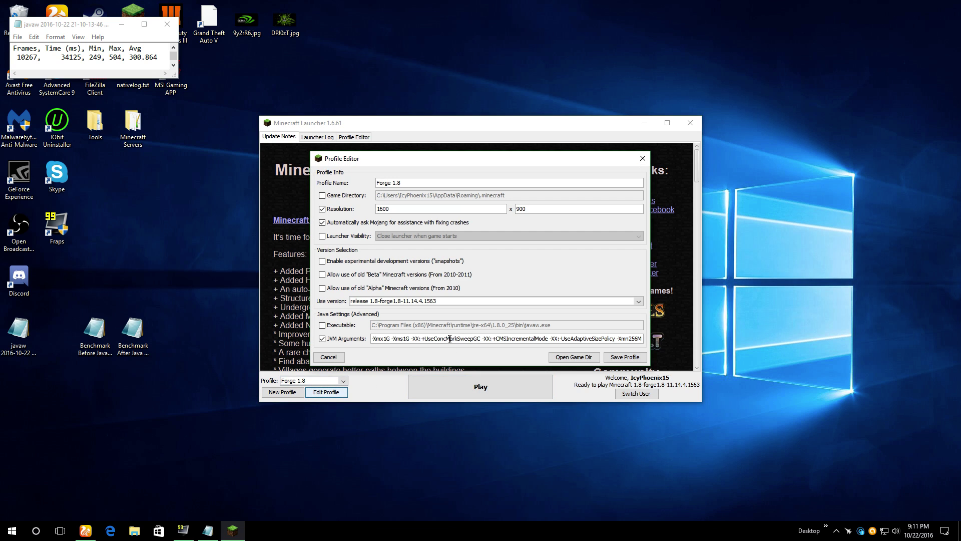
{"action": "left_click_drag", "start_coordinate": [449, 339], "coordinate": [642, 339]}
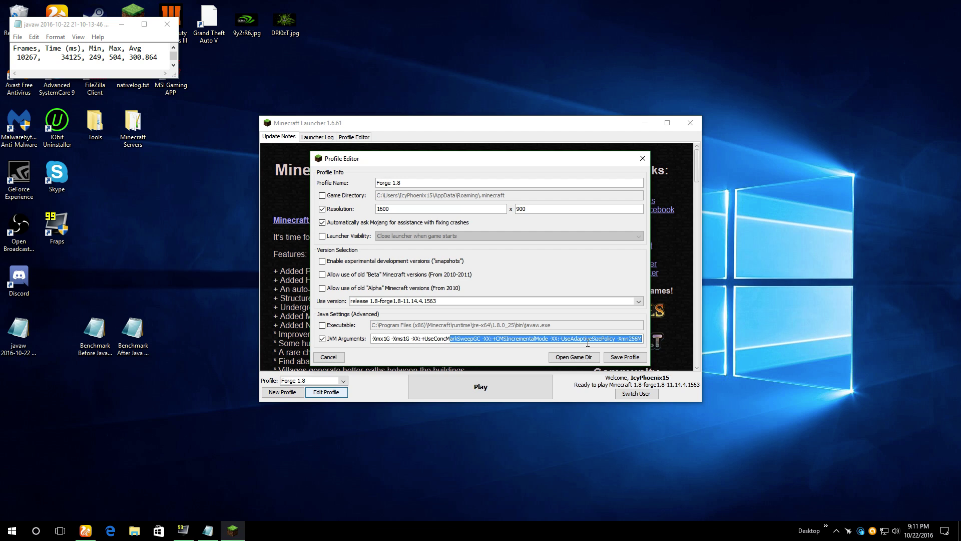
{"action": "left_click", "coordinate": [416, 339]}
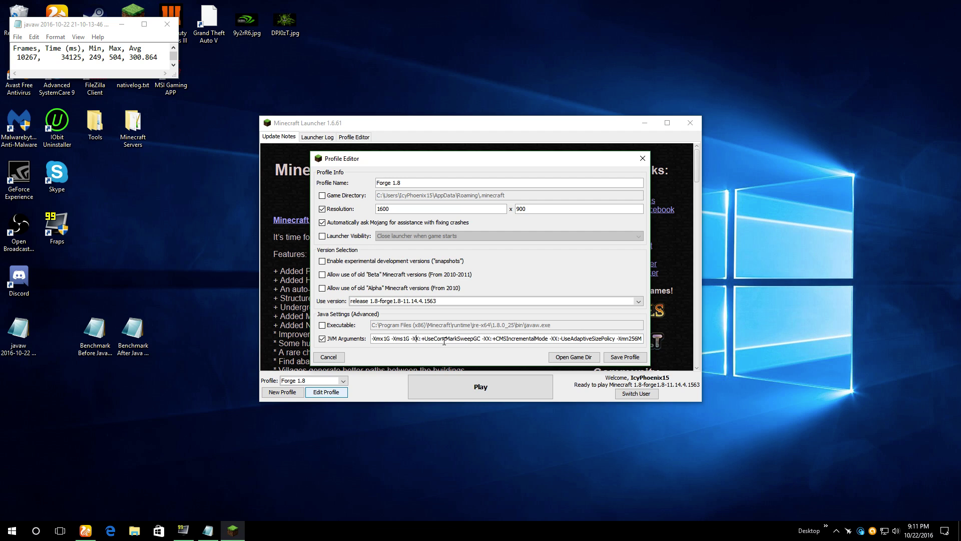
{"action": "left_click_drag", "start_coordinate": [403, 339], "coordinate": [497, 339]}
{"action": "left_click", "coordinate": [519, 339]}
{"action": "left_click_drag", "start_coordinate": [371, 340], "coordinate": [409, 339]}
{"action": "left_click", "coordinate": [386, 339]}
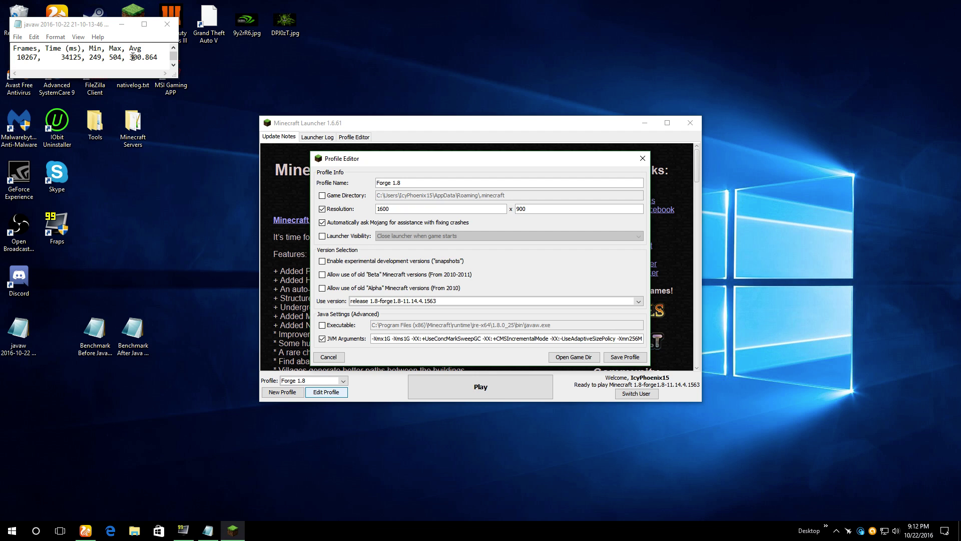
Copy the over-3GB-RAM JVM argument chain from the forum post, then minimize the browser.
{"action": "left_click", "coordinate": [85, 530]}
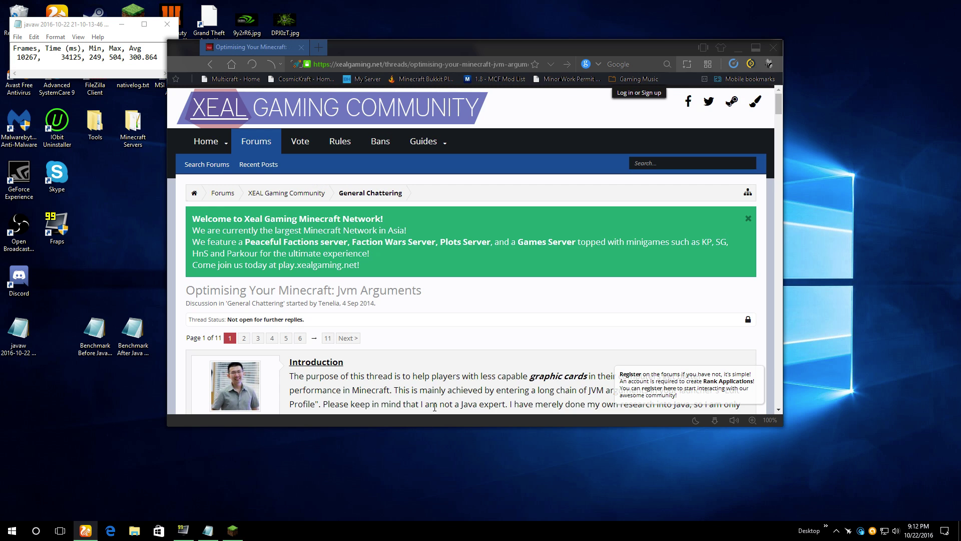
{"action": "scroll", "coordinate": [436, 396], "scroll_direction": "down", "scroll_amount": 5}
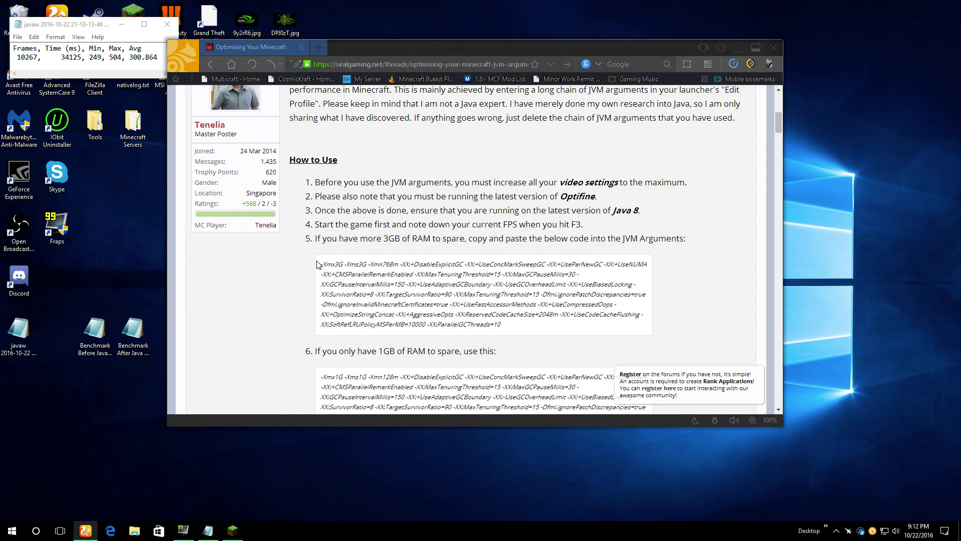
{"action": "left_click_drag", "start_coordinate": [320, 262], "coordinate": [502, 324]}
{"action": "right_click", "coordinate": [505, 306]}
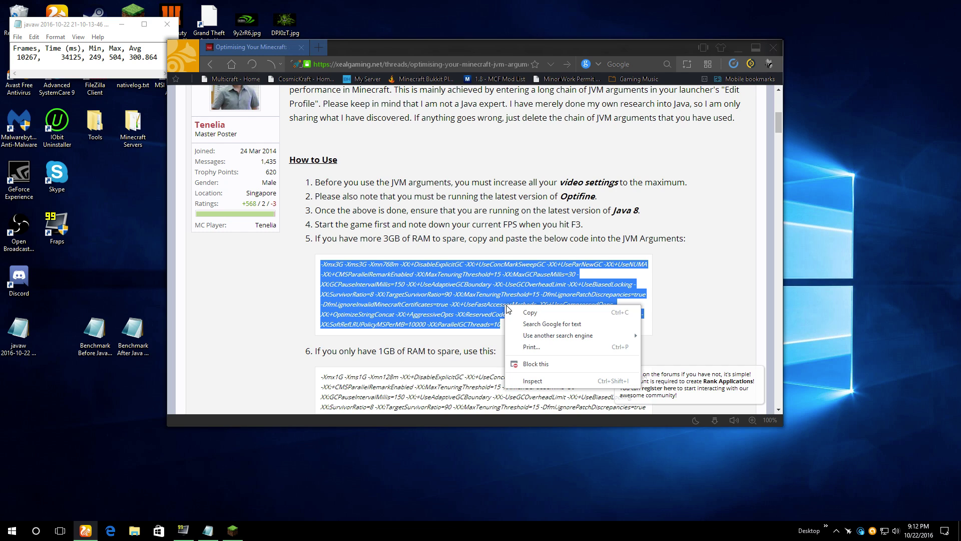
{"action": "left_click", "coordinate": [532, 312]}
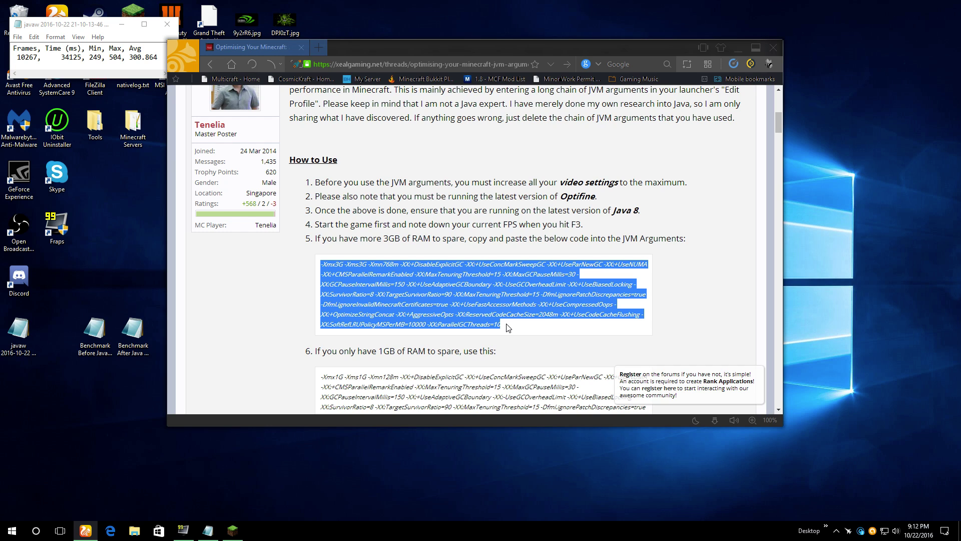
{"action": "left_click", "coordinate": [739, 50]}
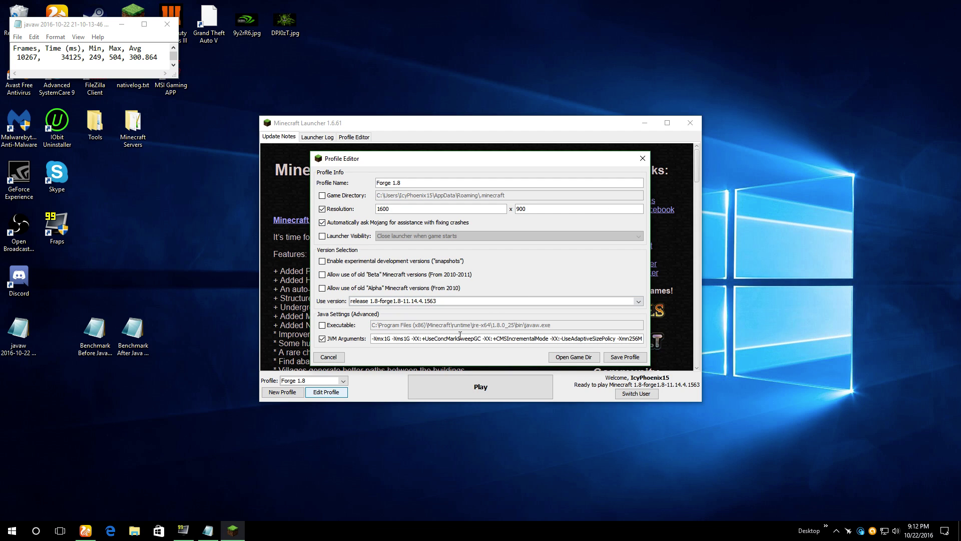
Overwrite the profile's JVM arguments with the pasted optimized chain, save the profile, and launch Minecraft.
{"action": "key", "text": "ctrl+a"}
{"action": "key", "text": "ctrl+v"}
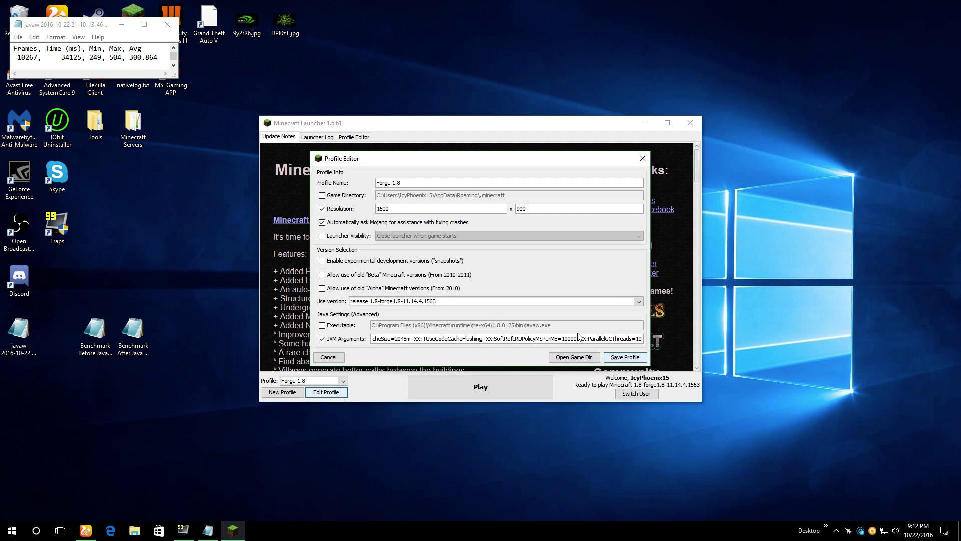
{"action": "left_click", "coordinate": [624, 357]}
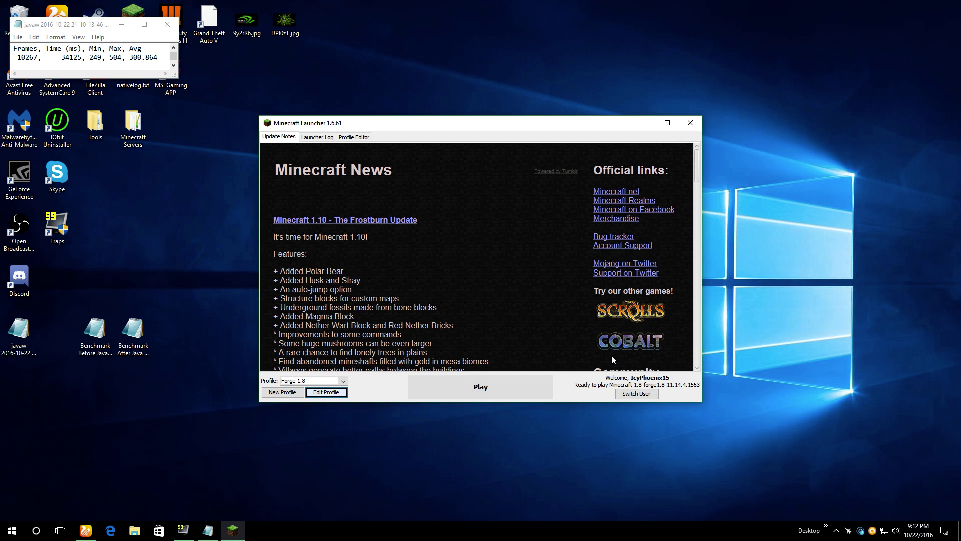
{"action": "left_click", "coordinate": [479, 397]}
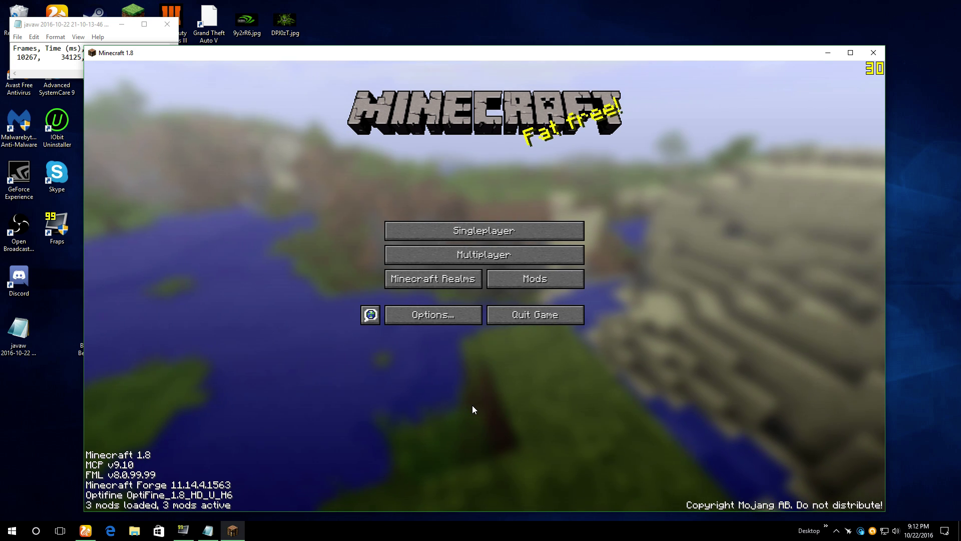
Load the Frame Benchmark singleplayer world and set the time to 0 with /time set 0.
{"action": "left_click", "coordinate": [495, 232]}
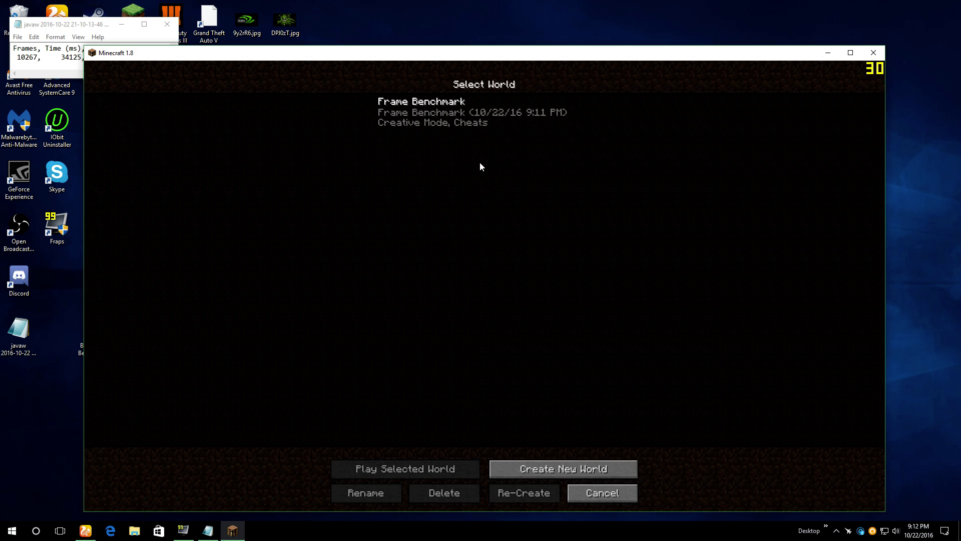
{"action": "left_click", "coordinate": [465, 105]}
{"action": "left_click", "coordinate": [465, 105]}
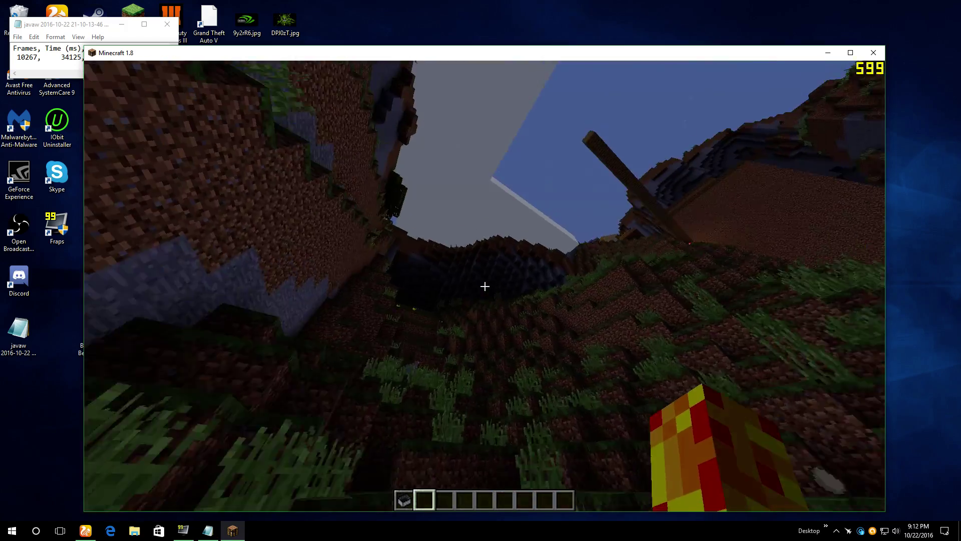
{"action": "type", "text": "/time set"}
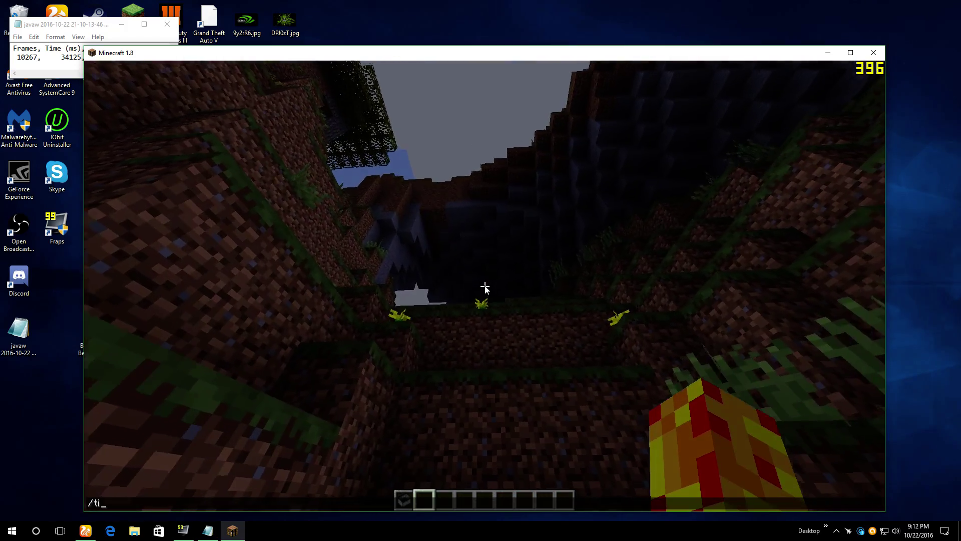
{"action": "type", "text": " 0"}
{"action": "key", "text": "Return"}
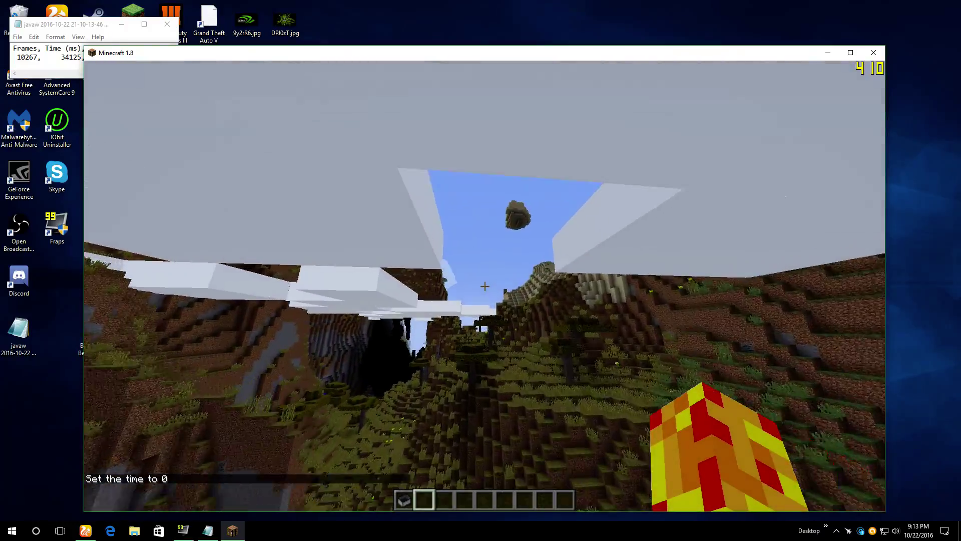
Place a minecart on the rail and climb into it.
{"action": "scroll", "coordinate": [485, 286], "scroll_direction": "up", "scroll_amount": 3}
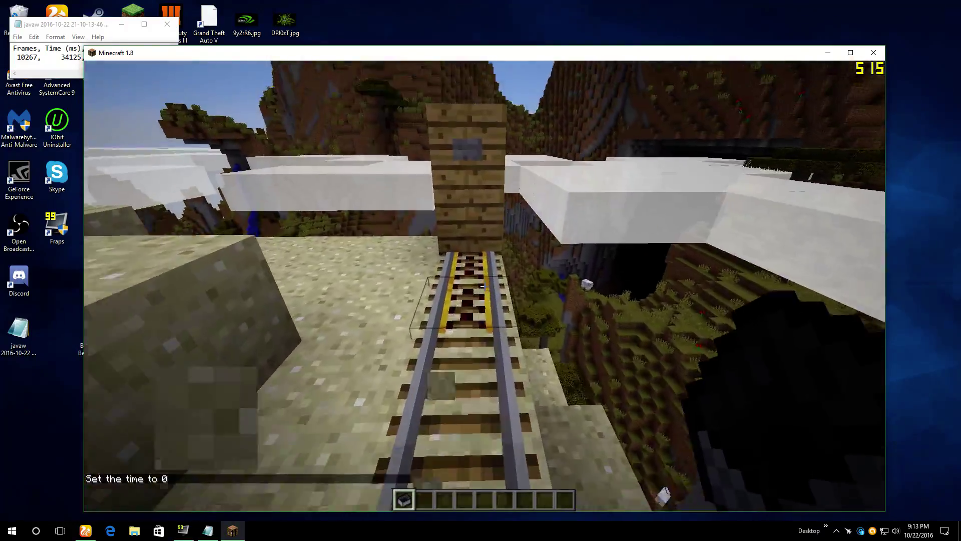
{"action": "right_click", "coordinate": [484, 286]}
{"action": "key", "text": "3"}
{"action": "right_click", "coordinate": [484, 286]}
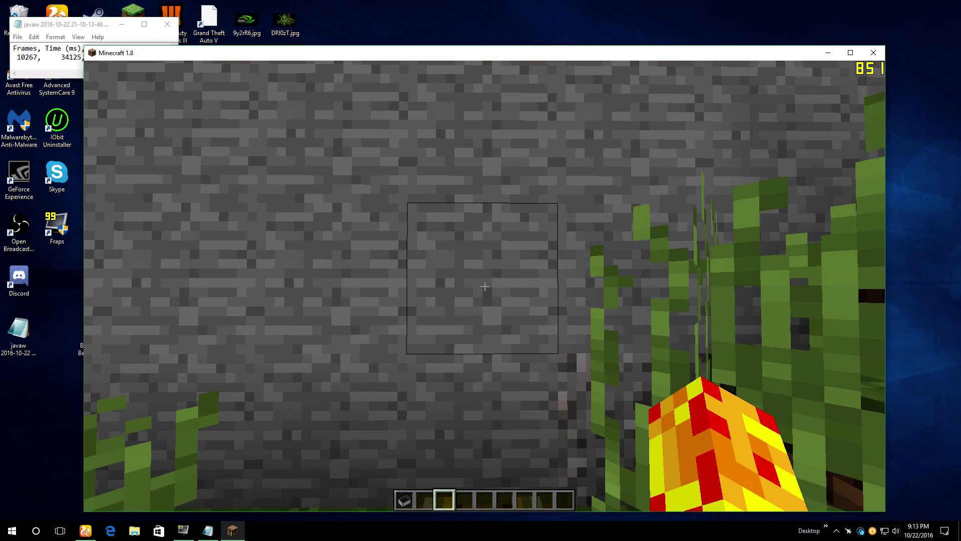
Once the minecart reaches the stone wall at the track's end, open chat to free the mouse.
{"action": "key", "text": "t"}
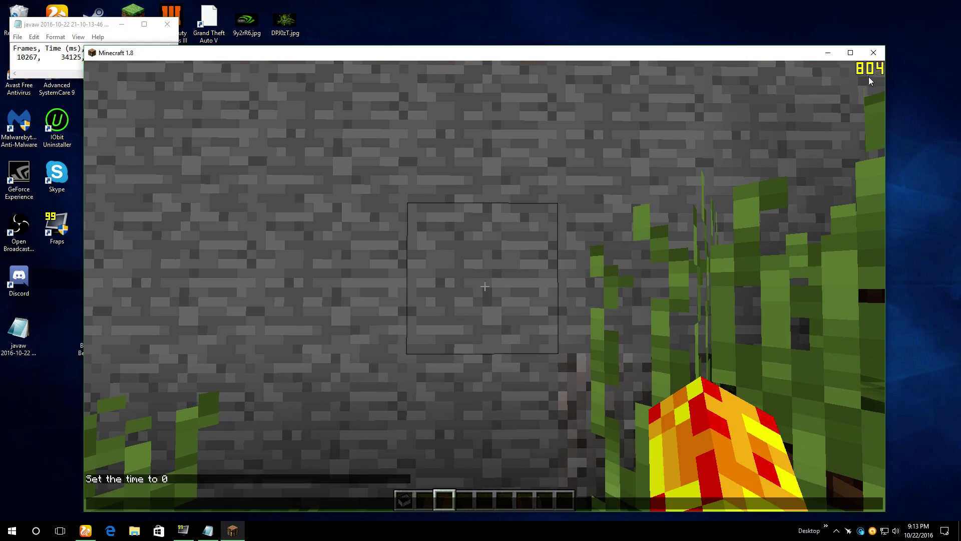
Minimize Minecraft and open the Videos\Fraps\Benchmarks folder in File Explorer.
{"action": "left_click", "coordinate": [828, 52]}
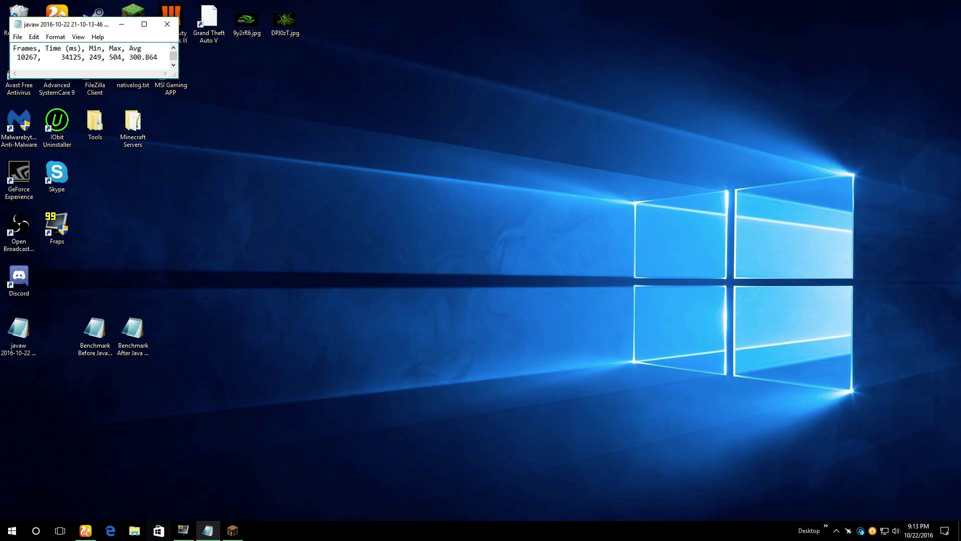
{"action": "left_click", "coordinate": [141, 532]}
{"action": "right_click", "coordinate": [141, 533]}
{"action": "left_click", "coordinate": [135, 382]}
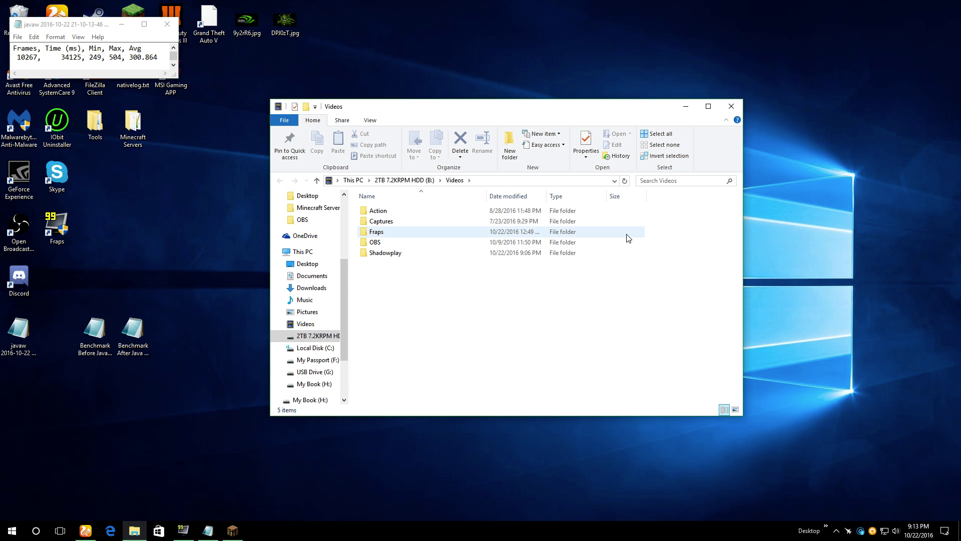
{"action": "double_click", "coordinate": [401, 231]}
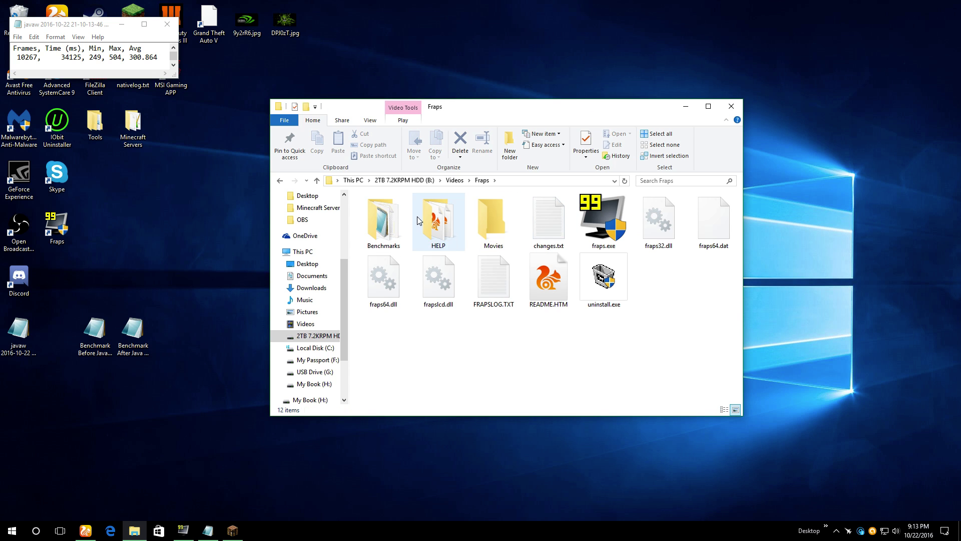
{"action": "double_click", "coordinate": [401, 218]}
Copy the newer javaw benchmark CSV to the desktop and open it in Notepad.
{"action": "left_click", "coordinate": [423, 223]}
{"action": "left_click", "coordinate": [488, 233]}
{"action": "left_click", "coordinate": [436, 231]}
{"action": "left_click", "coordinate": [489, 231]}
{"action": "left_click", "coordinate": [433, 253]}
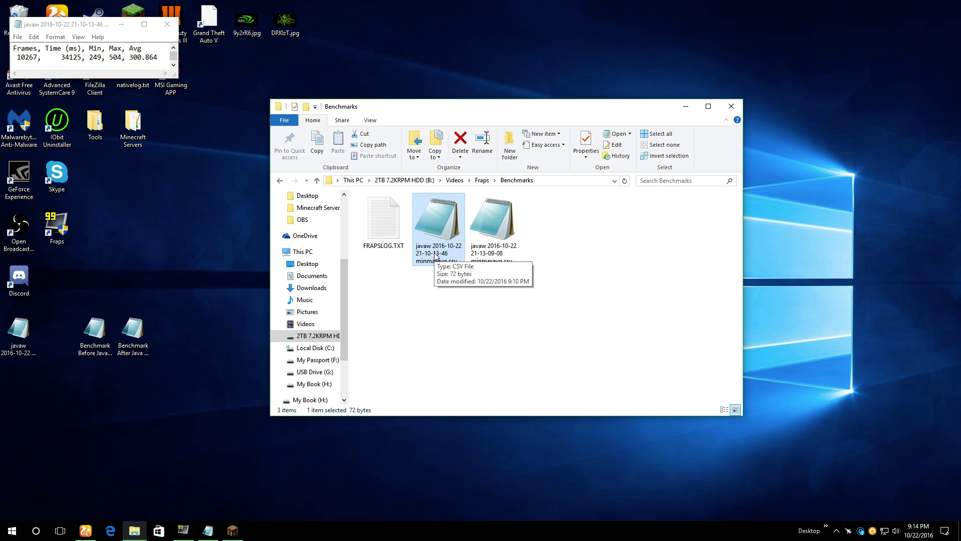
{"action": "left_click", "coordinate": [491, 260]}
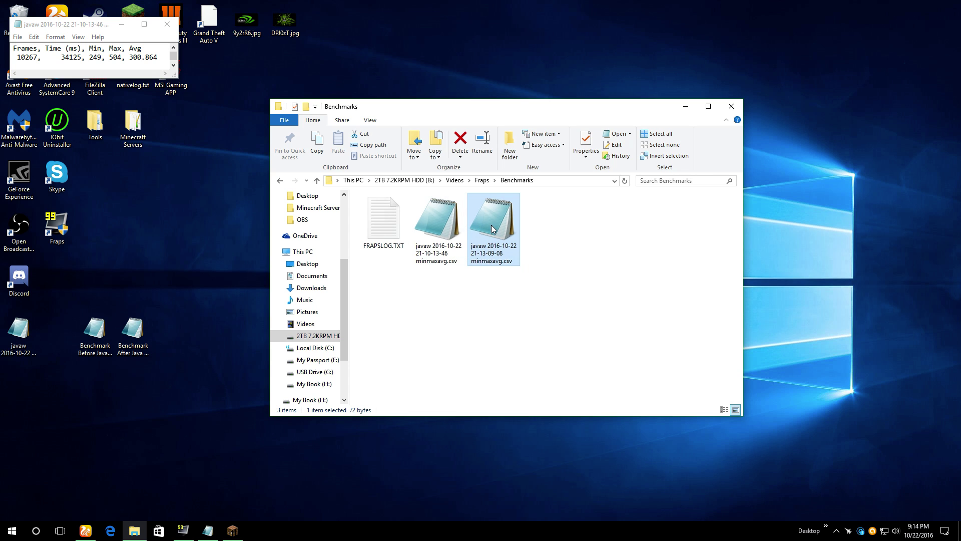
{"action": "left_click_drag", "start_coordinate": [493, 228], "coordinate": [13, 395]}
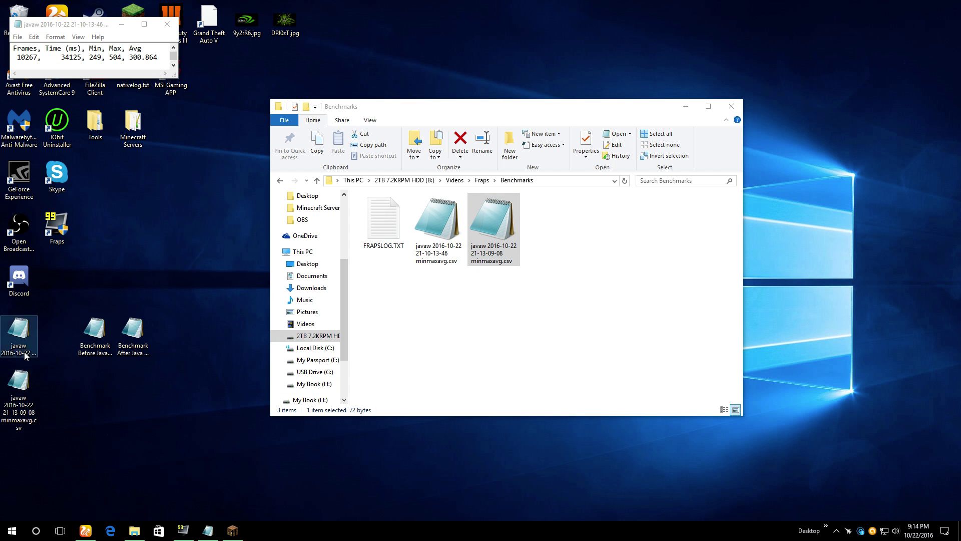
{"action": "double_click", "coordinate": [22, 395]}
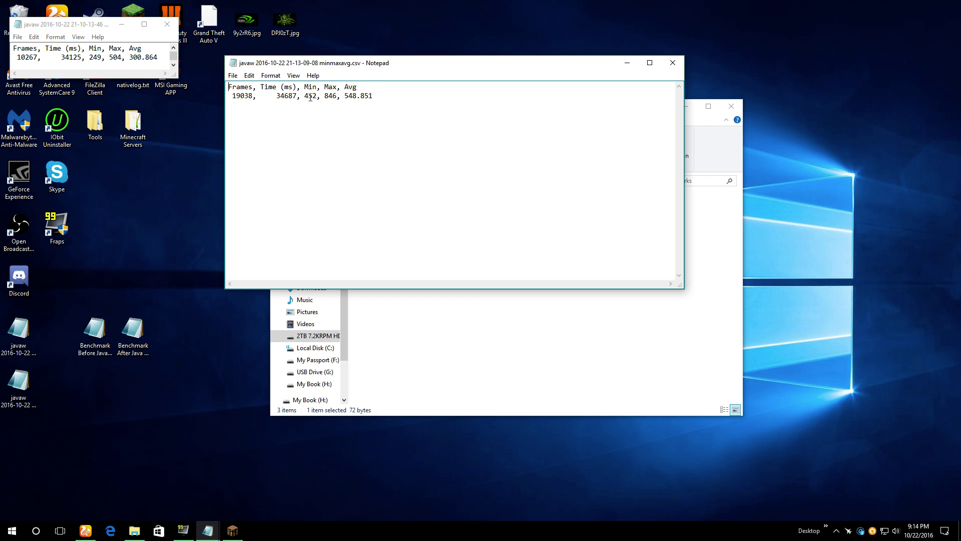
{"action": "left_click_drag", "start_coordinate": [353, 64], "coordinate": [311, 28]}
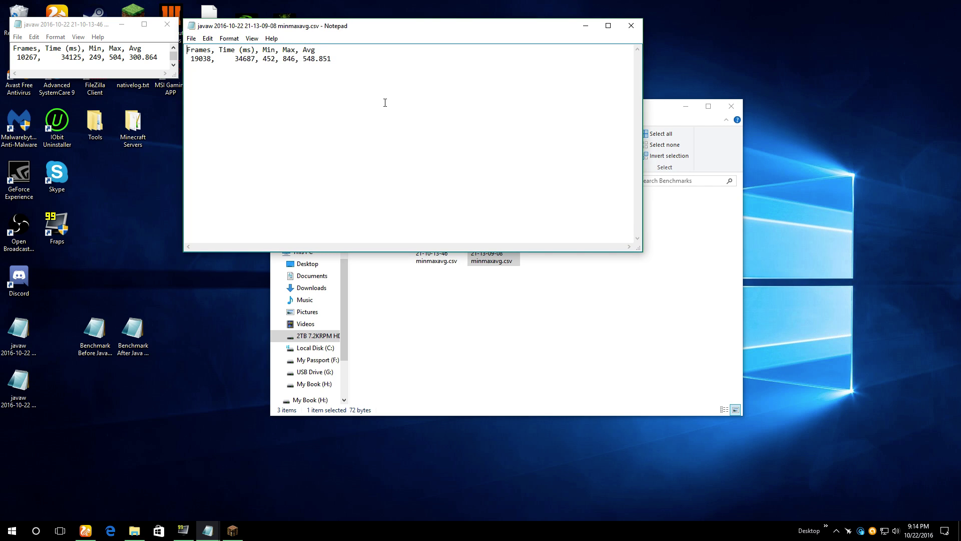